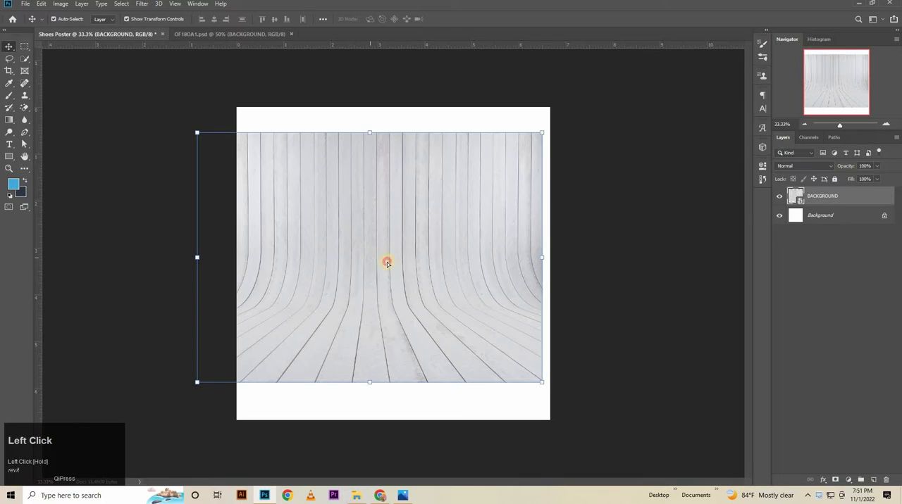
Scale the wood-plank BACKGROUND image to about 30.5% to cover the whole canvas and nudge it slightly downward.
key(ctrl+t)
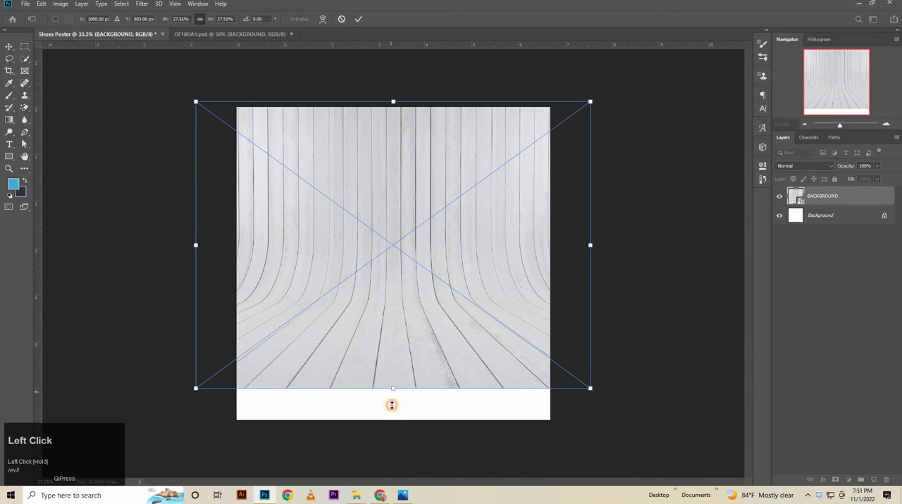
drag(392, 405, 392, 422)
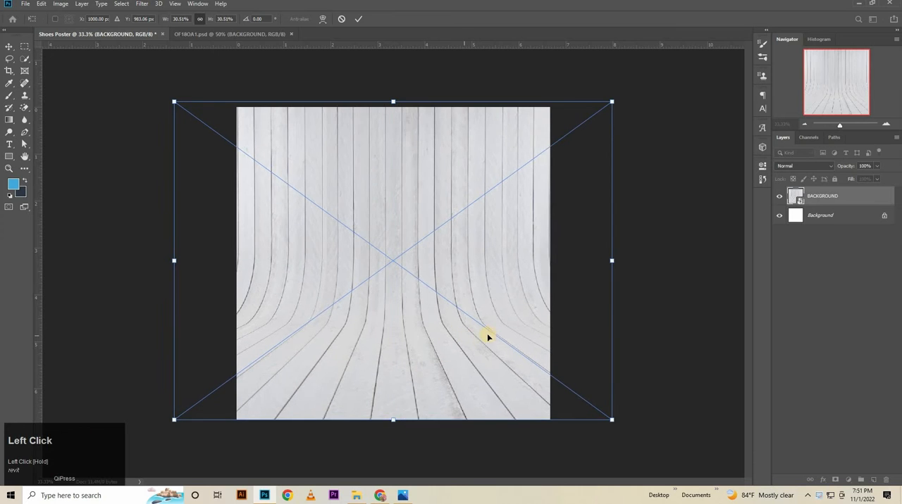
key(Down)
key(Down)
key(Down)
key(Down)
key(Down)
key(Down)
key(Down)
key(Down)
key(Down)
key(Down)
key(Down)
key(Down)
click(359, 18)
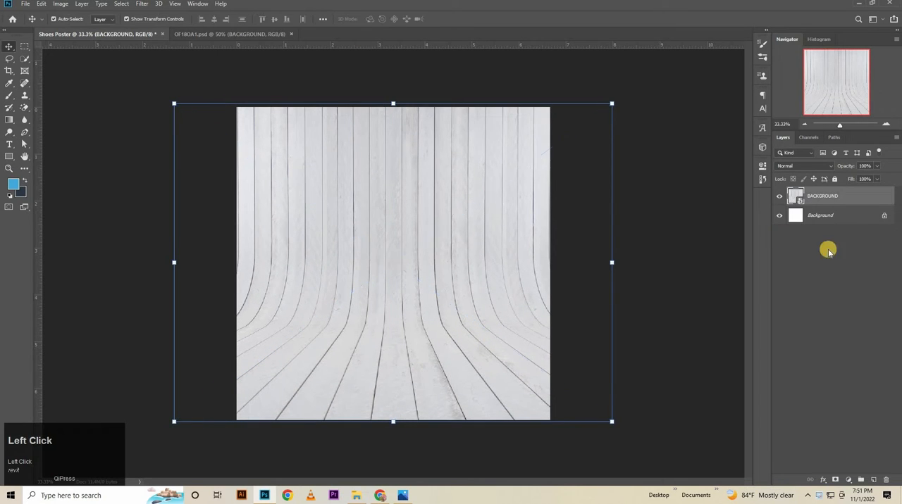
Show the lights / shadows group in OF18OA1.psd and copy it into the Shoes Poster document above the BACKGROUND layer.
click(822, 214)
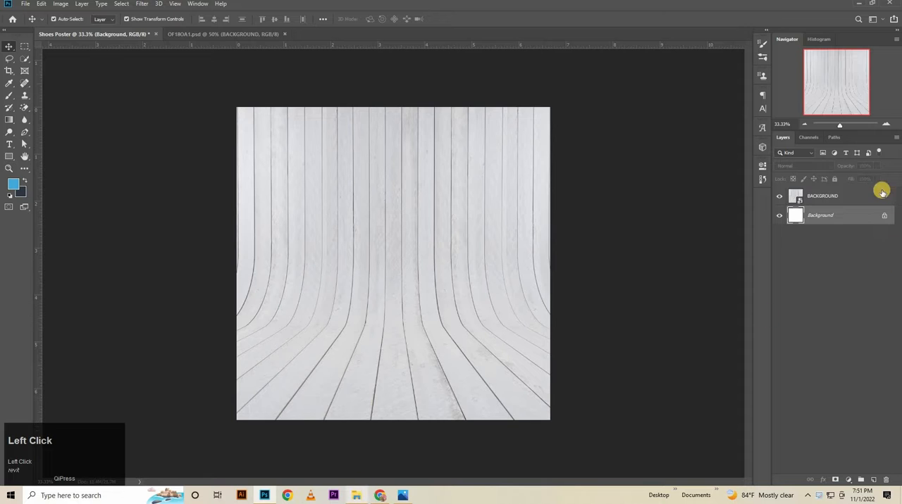
click(855, 199)
click(233, 34)
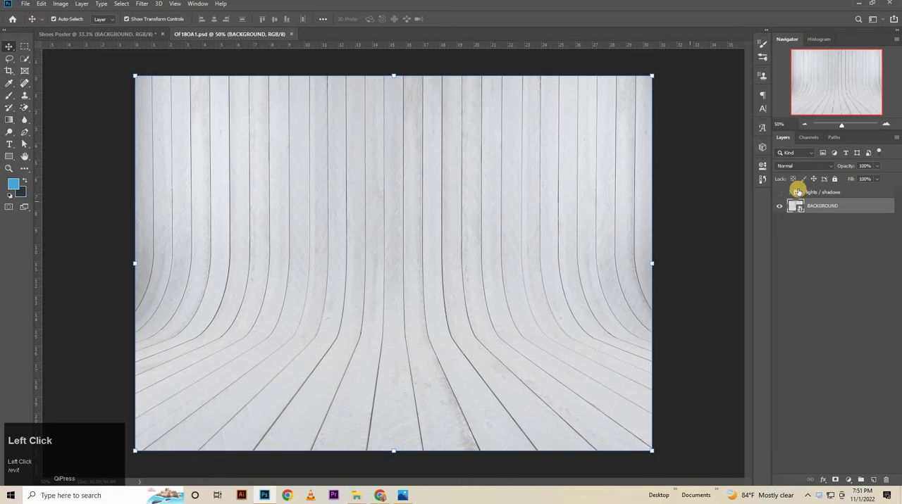
click(805, 194)
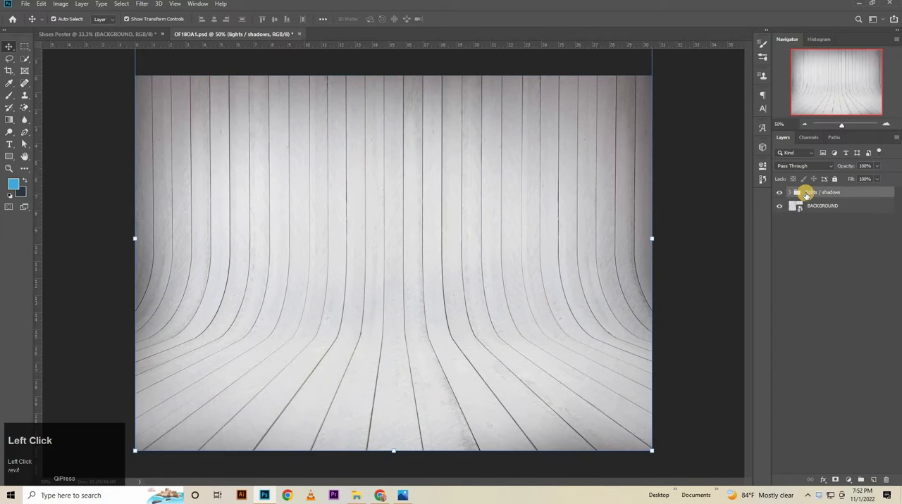
click(153, 35)
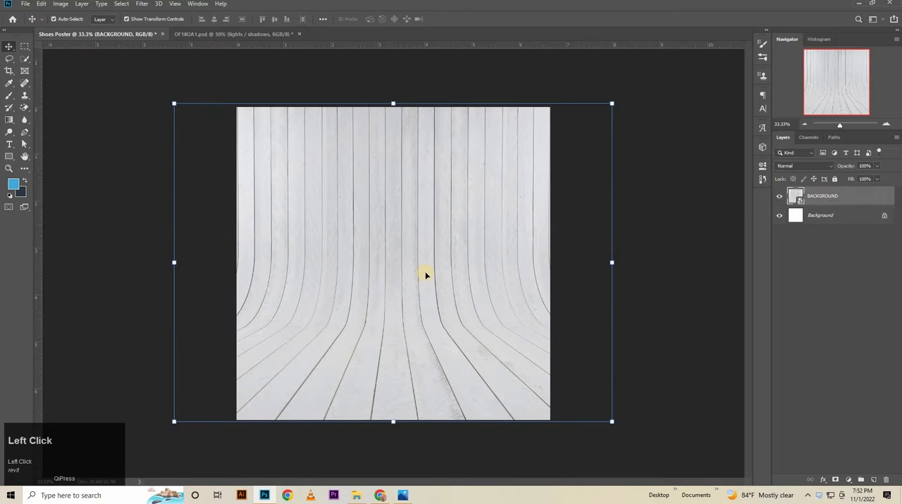
key(ctrl+v)
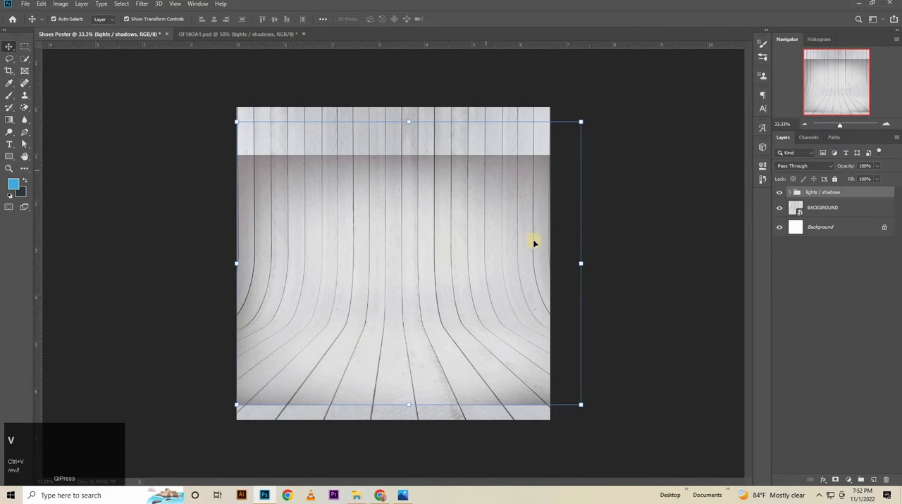
Centre the lights / shadows group horizontally and scale it proportionally to about 92.5% to match the canvas width.
key(ctrl+t)
drag(431, 264, 416, 263)
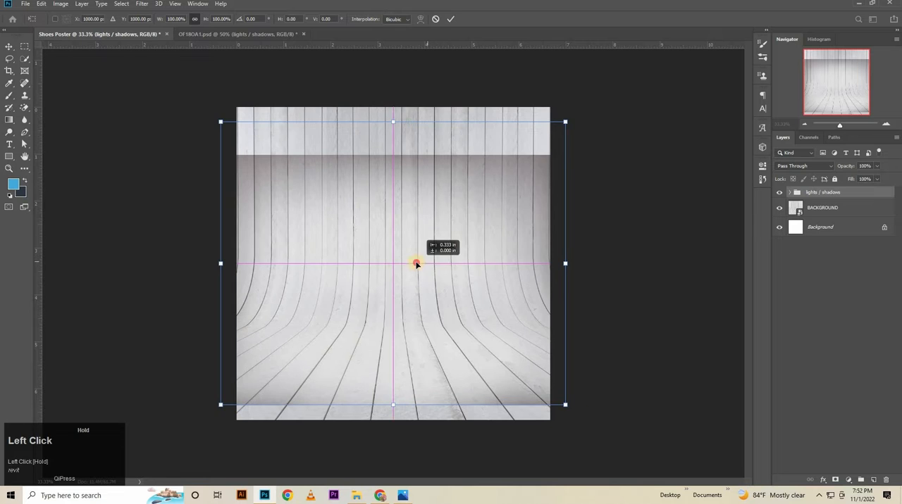
drag(395, 122, 409, 77)
key(ctrl+z)
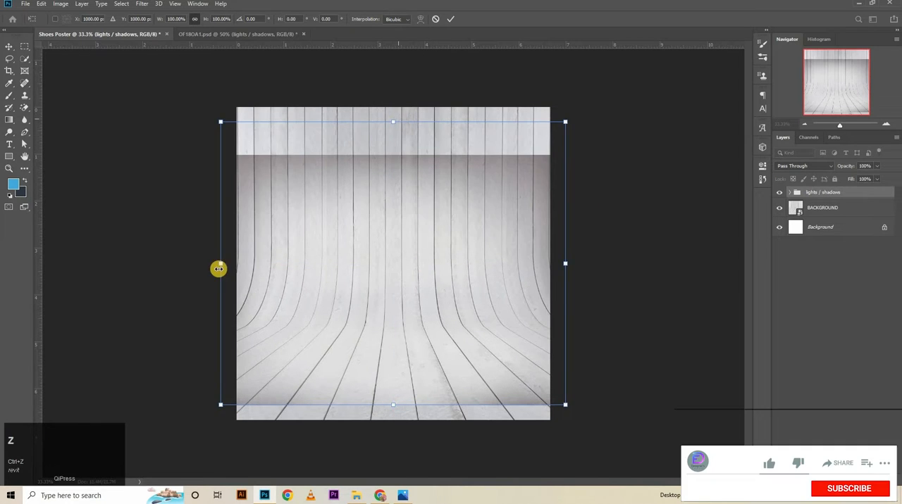
drag(220, 264, 237, 264)
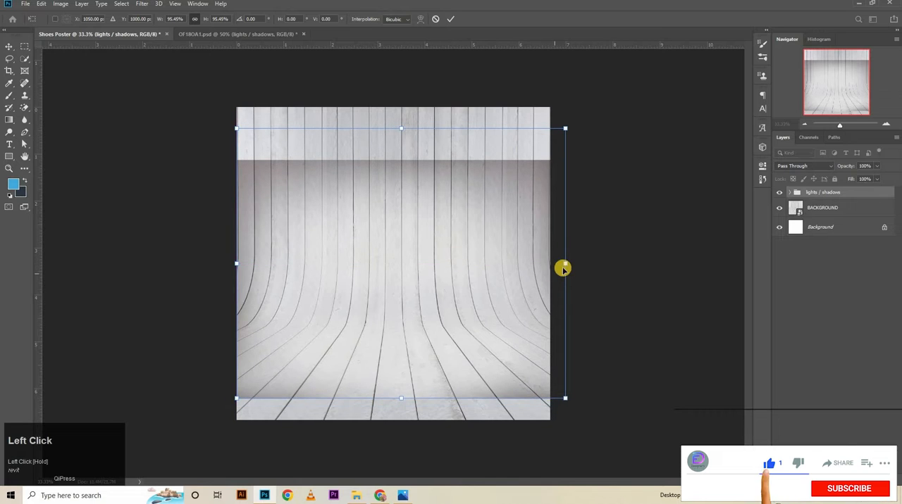
drag(565, 266, 558, 270)
key(Left)
key(Left)
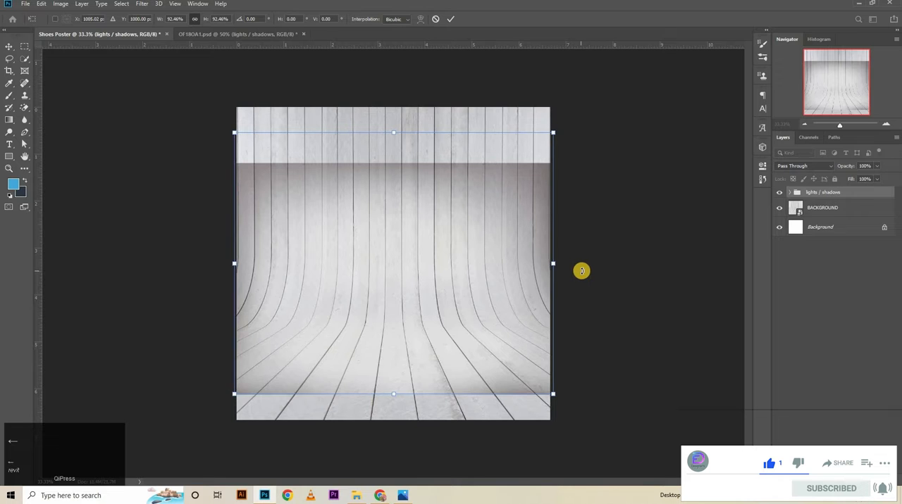
key(Left)
key(Left)
Stretch the lights / shadows group vertically to about 126.5% height, covering the canvas from its upper to its lower edge.
drag(390, 131, 388, 64)
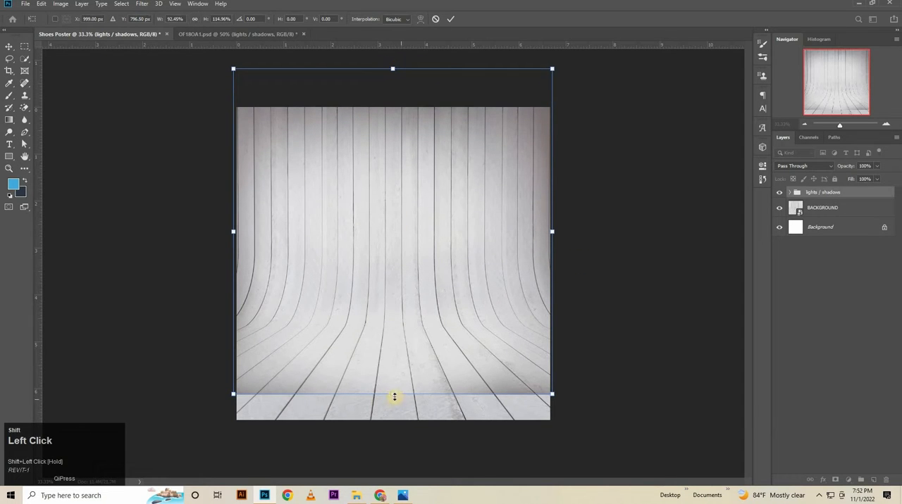
drag(395, 407, 395, 421)
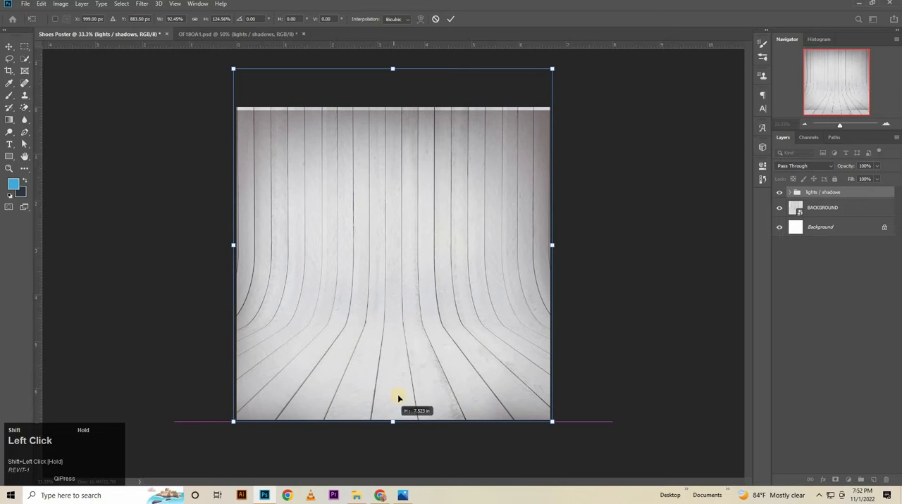
drag(394, 65, 395, 59)
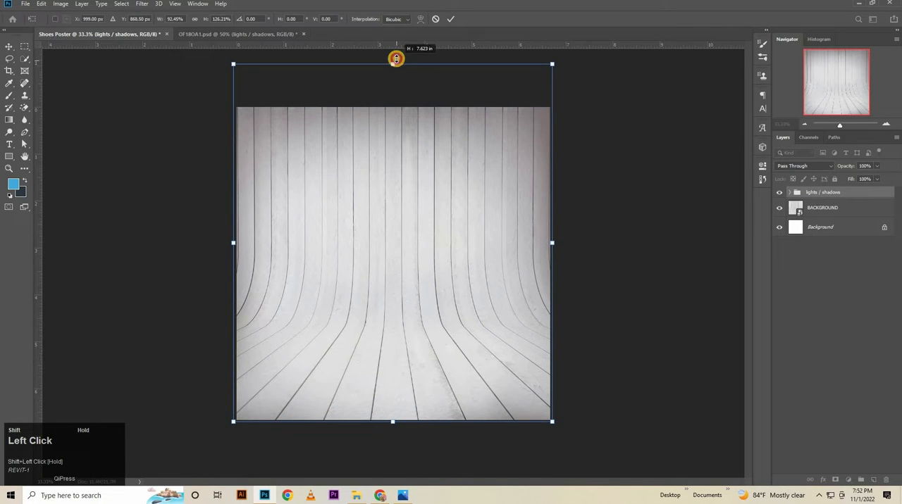
click(449, 16)
key(ctrl+space)
drag(551, 332, 556, 332)
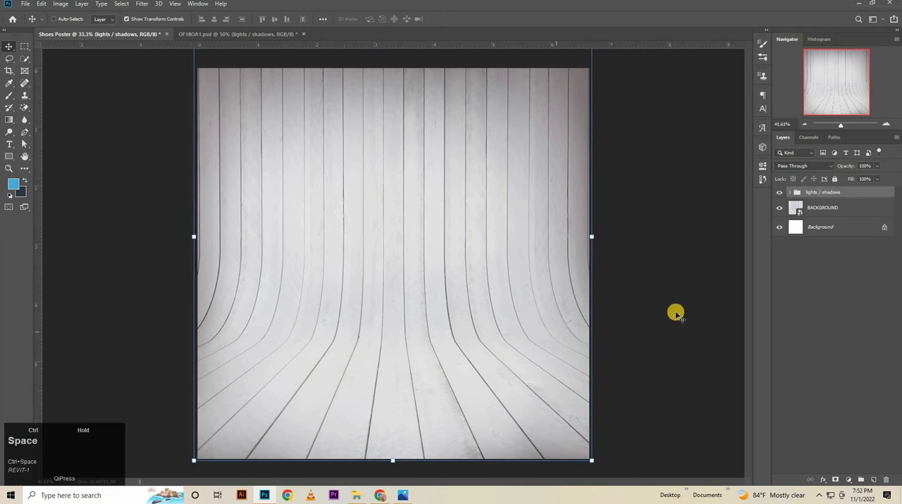
Unlock the white Background layer and draw a #44a8dd rectangle of about 2059 × 2040 px over the whole canvas.
click(779, 252)
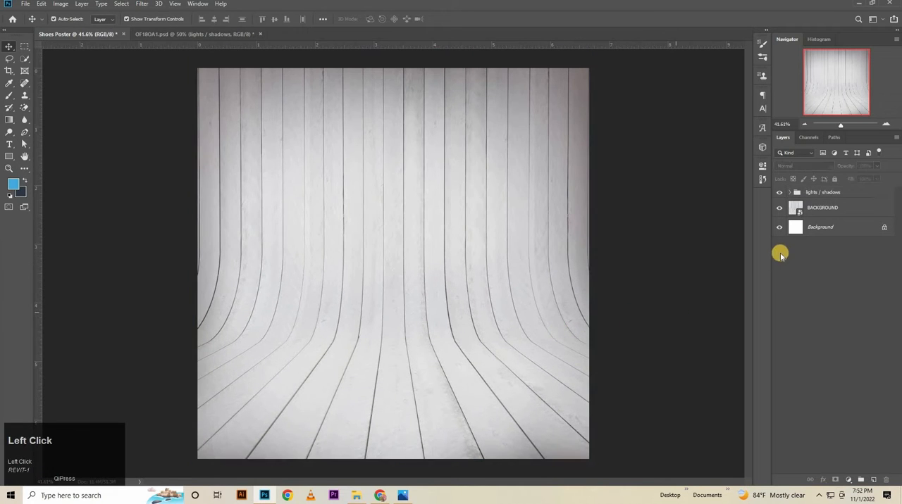
click(883, 228)
click(8, 156)
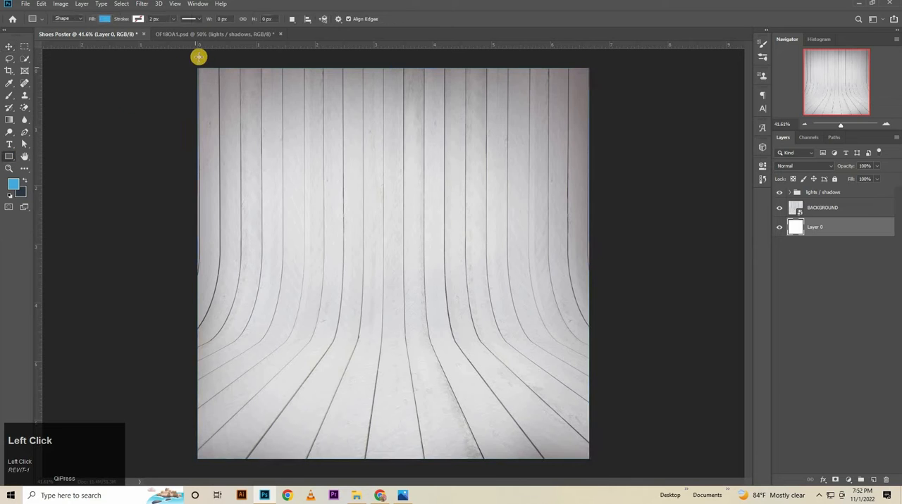
click(12, 182)
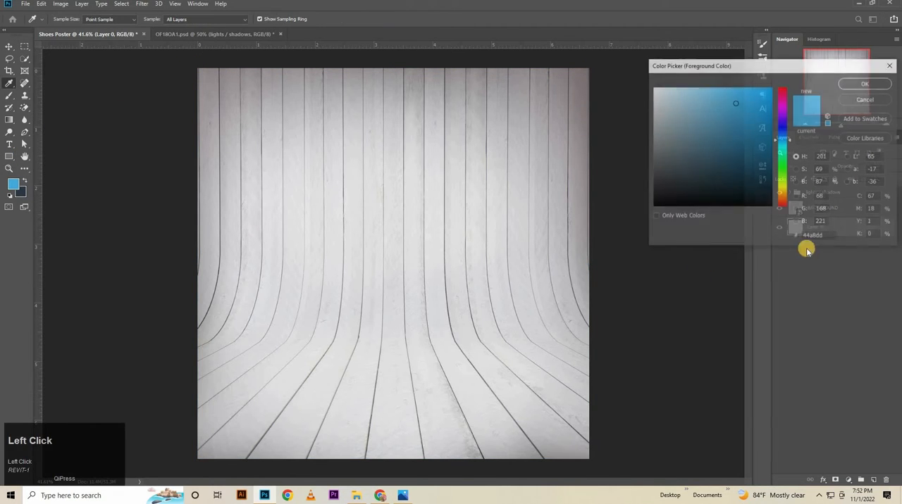
click(817, 237)
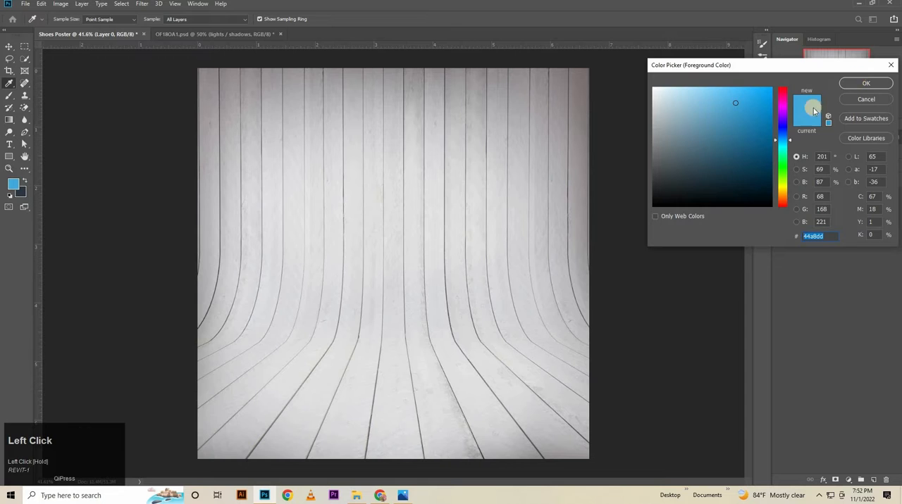
key(Return)
drag(192, 65, 594, 463)
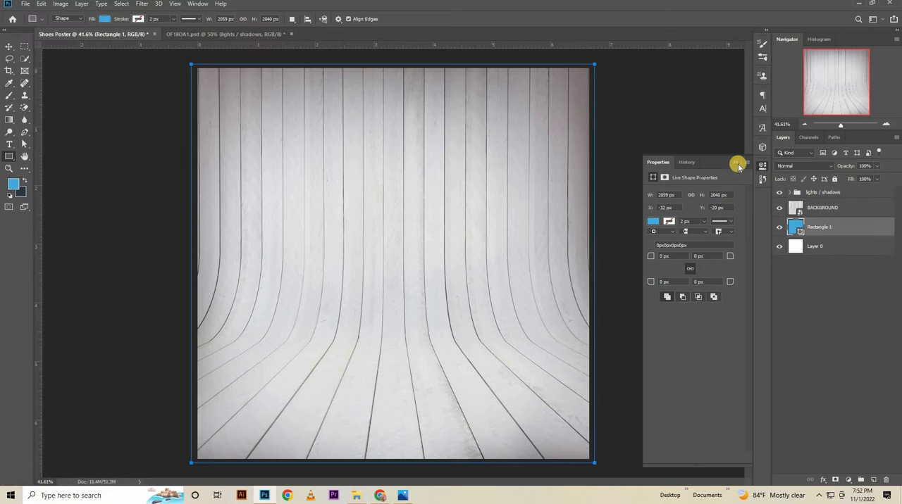
Move the blue rectangle to the top of the layer stack and blend it with Color Burn at 80% opacity.
drag(825, 231, 839, 194)
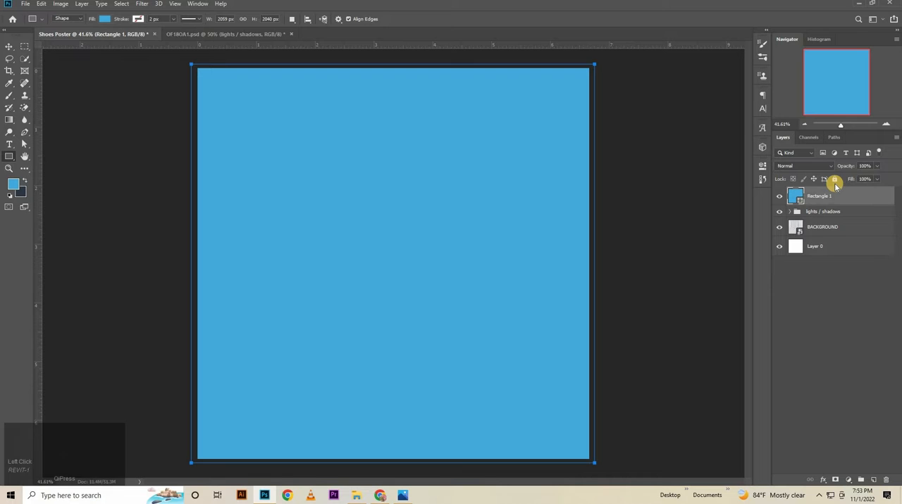
click(808, 169)
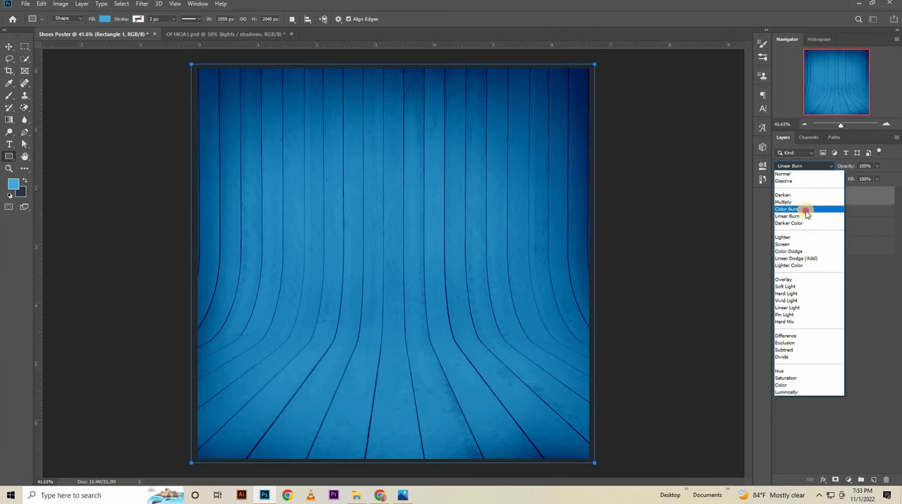
click(806, 211)
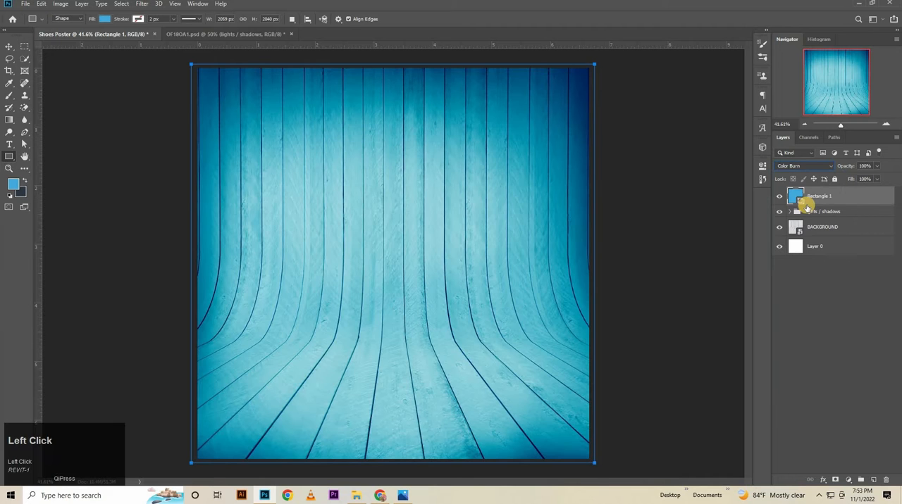
click(871, 163)
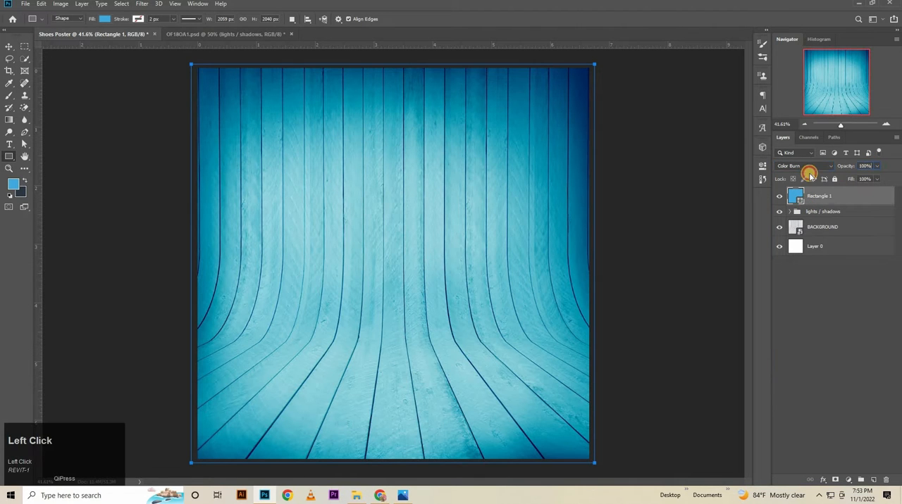
text(80)
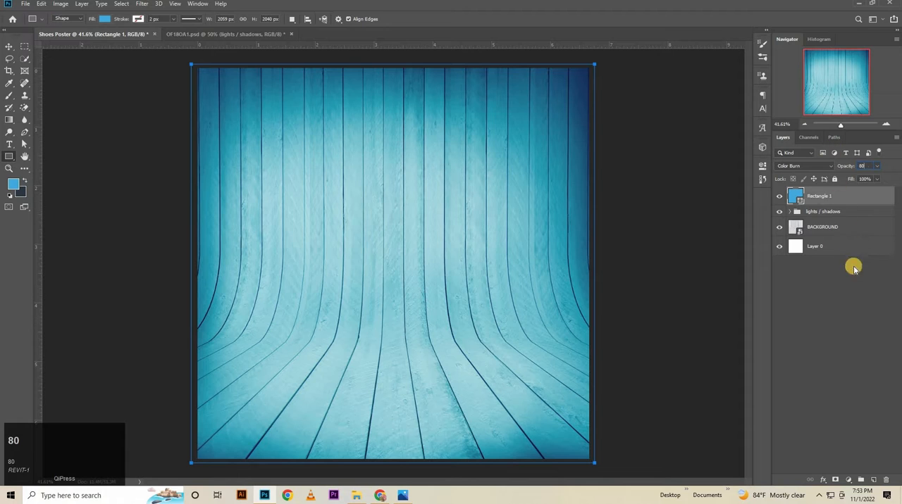
key(Return)
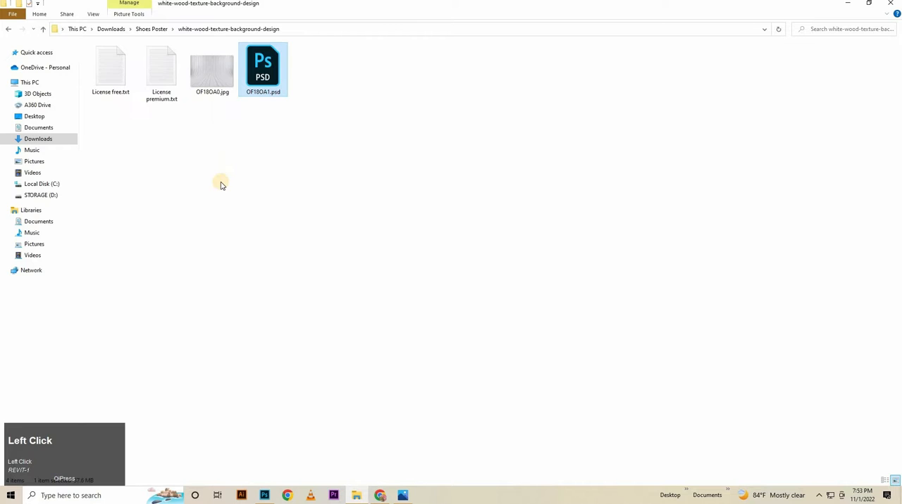
Open the shoe image kindpng_5030036.png from the Shoes Poster folder in Adobe Photoshop CC 2019.
key(alt+Left)
click(216, 79)
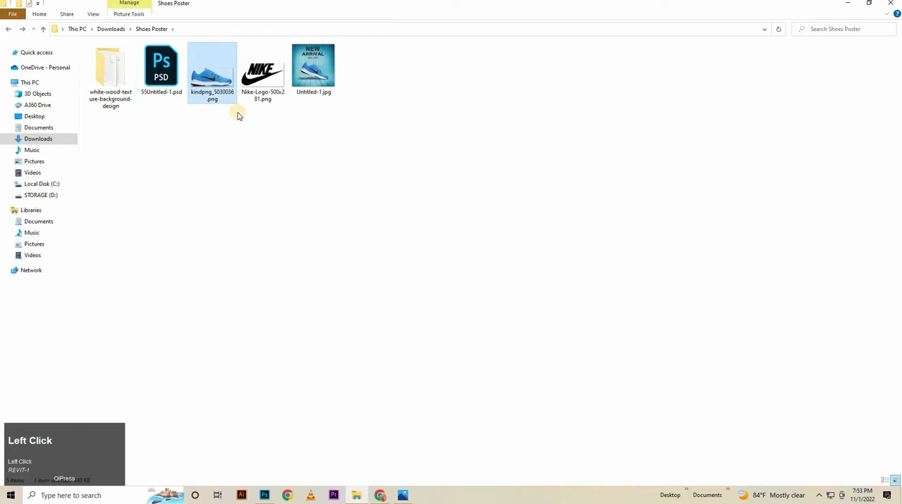
right_click(220, 82)
mouse_move(296, 219)
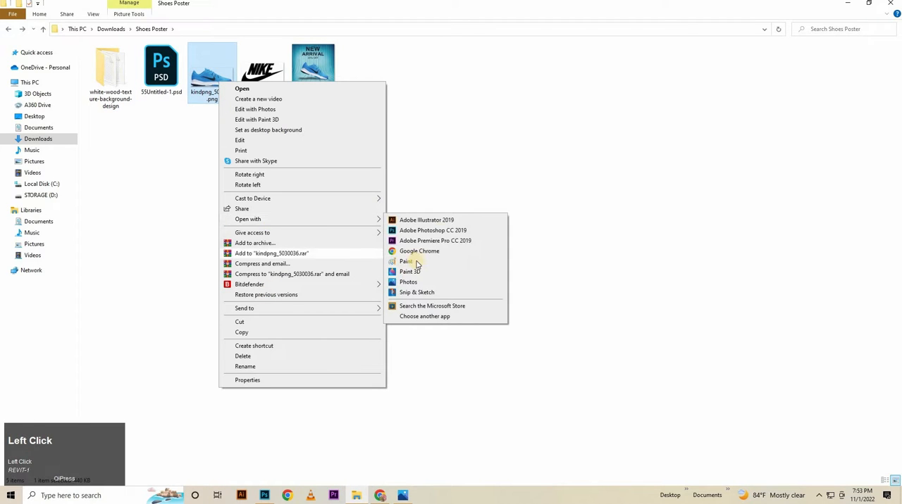
click(432, 230)
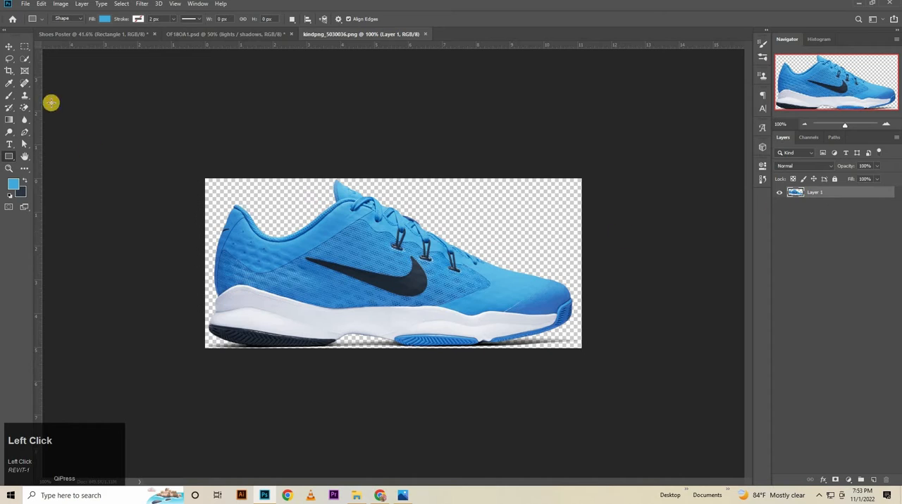
Erase the leftover shadow beneath the shoe with the Magic Eraser and place the shoe in the Shoes Poster document.
drag(26, 108, 58, 127)
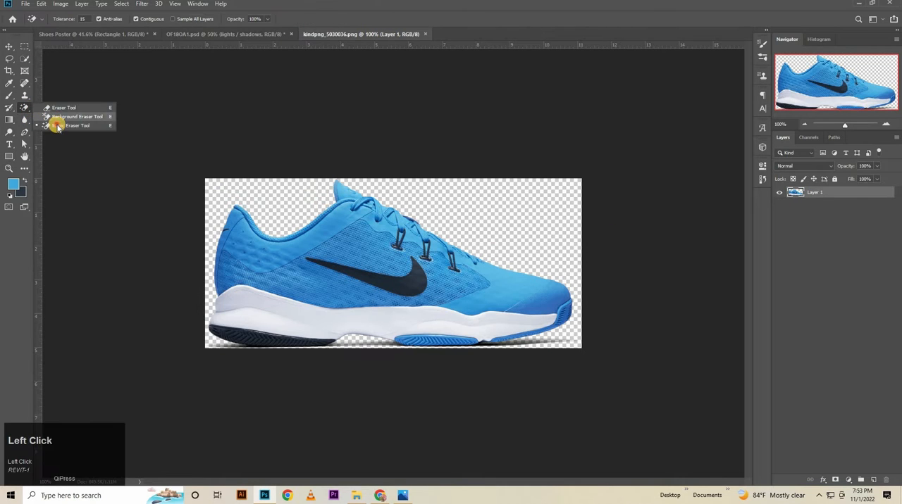
click(359, 346)
click(7, 45)
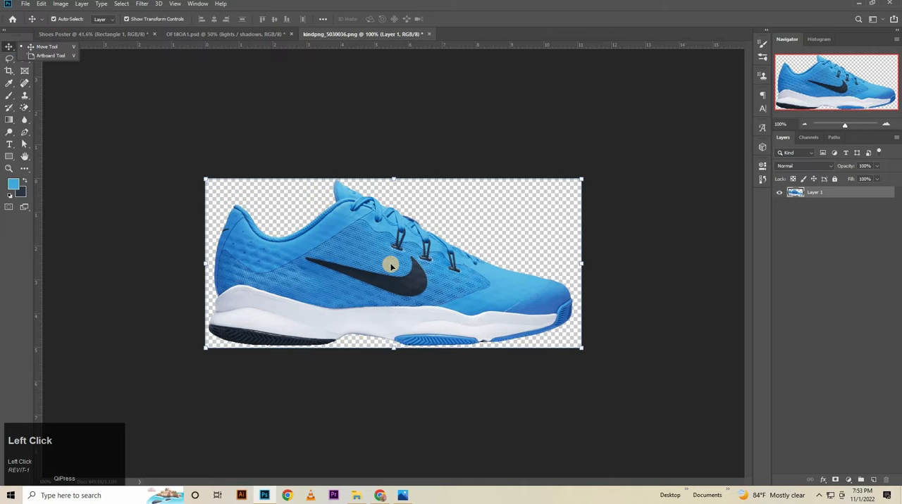
drag(308, 101, 391, 307)
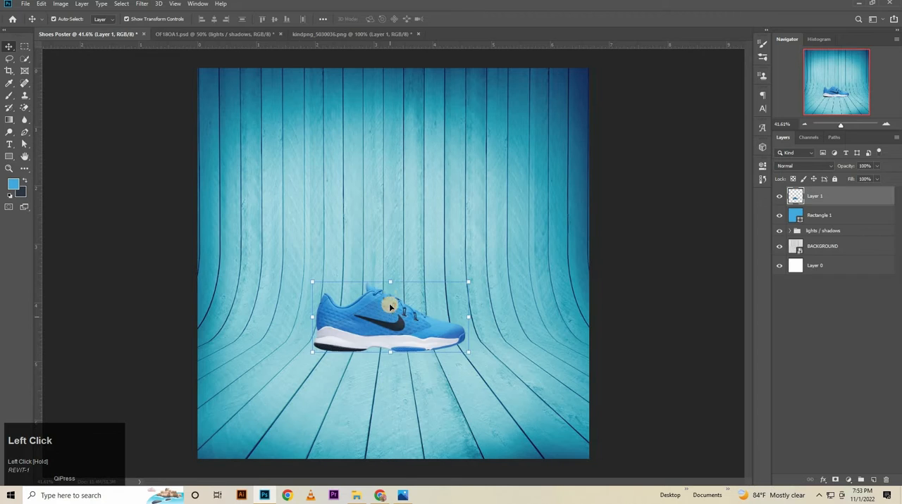
Enlarge the shoe to about 164% and centre it horizontally on the wooden floor of the poster.
click(392, 281)
drag(391, 225, 396, 340)
drag(395, 263, 397, 260)
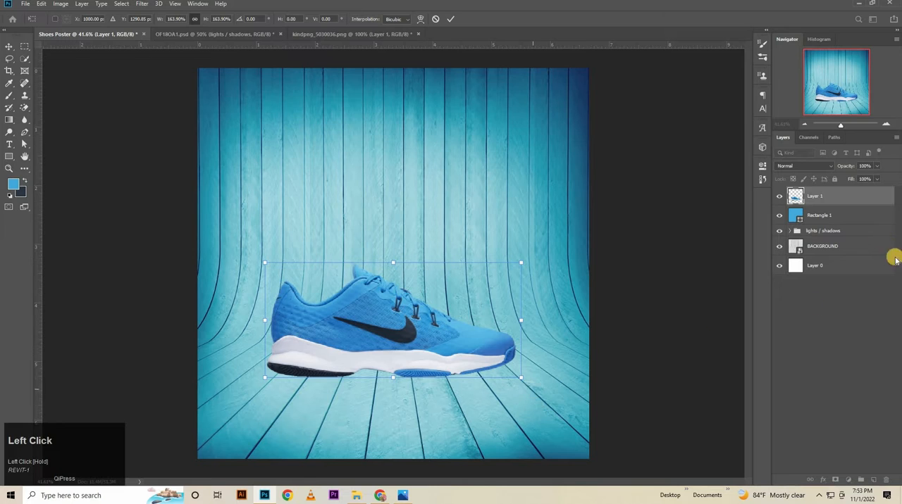
click(854, 203)
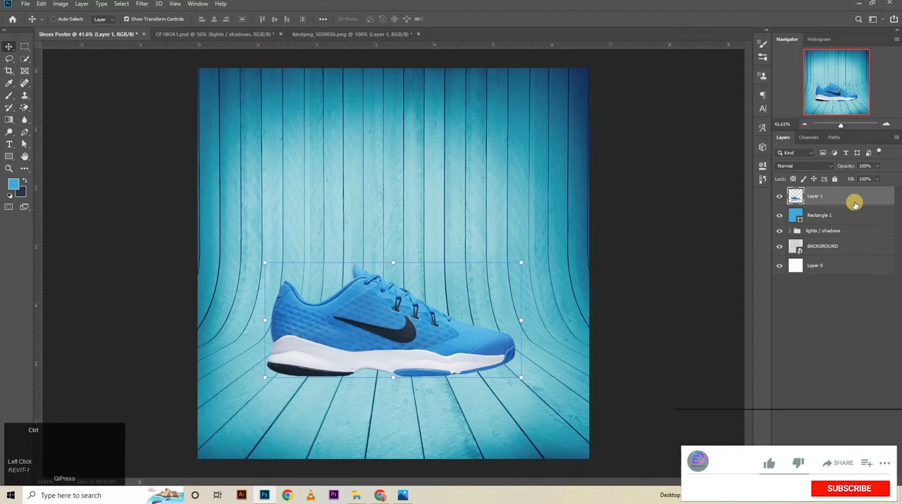
Duplicate the shoe layer and rename the lower of the two shoe layers SHADOW.
key(ctrl+j)
click(812, 216)
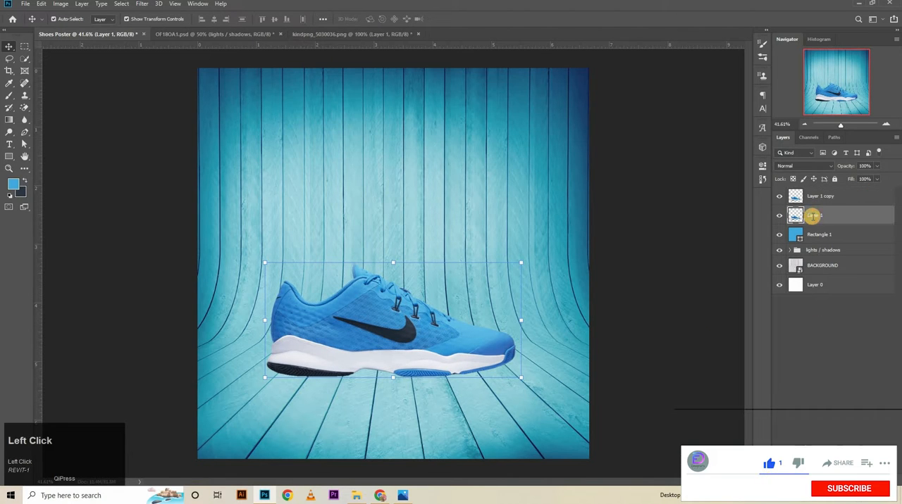
key(BackSpace)
key(Caps_Lock)
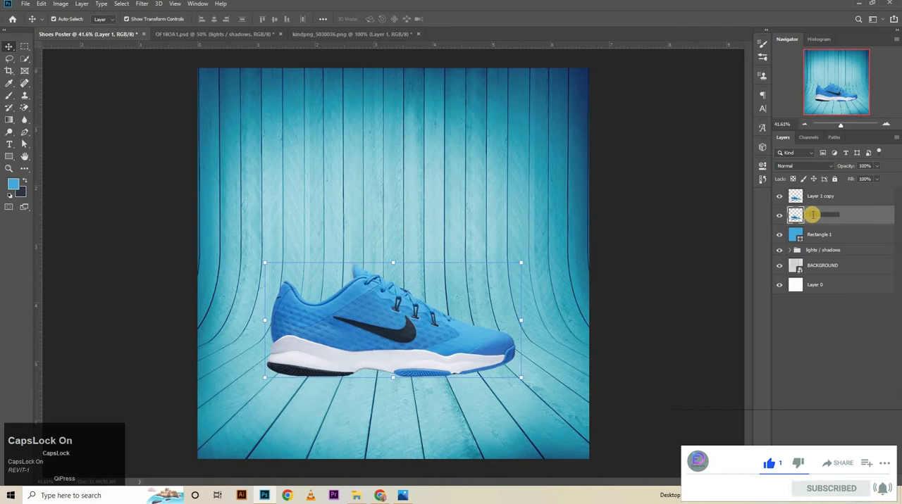
text(SHADOW)
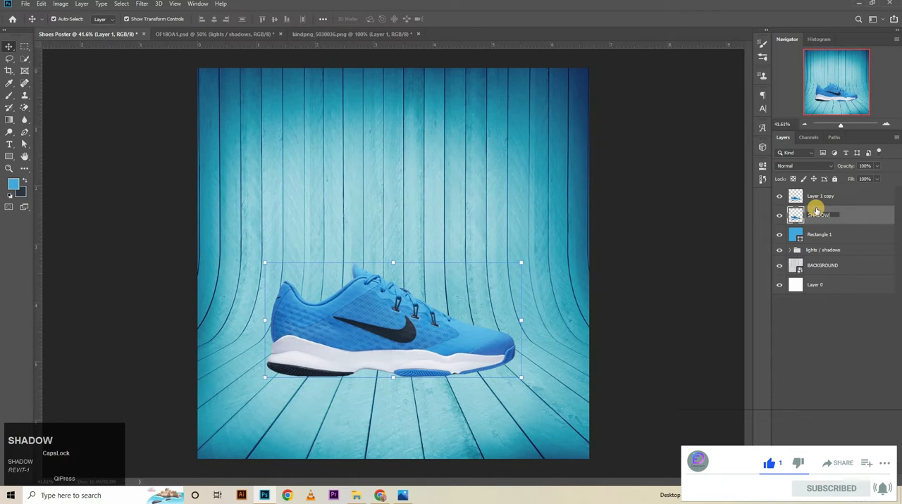
key(Return)
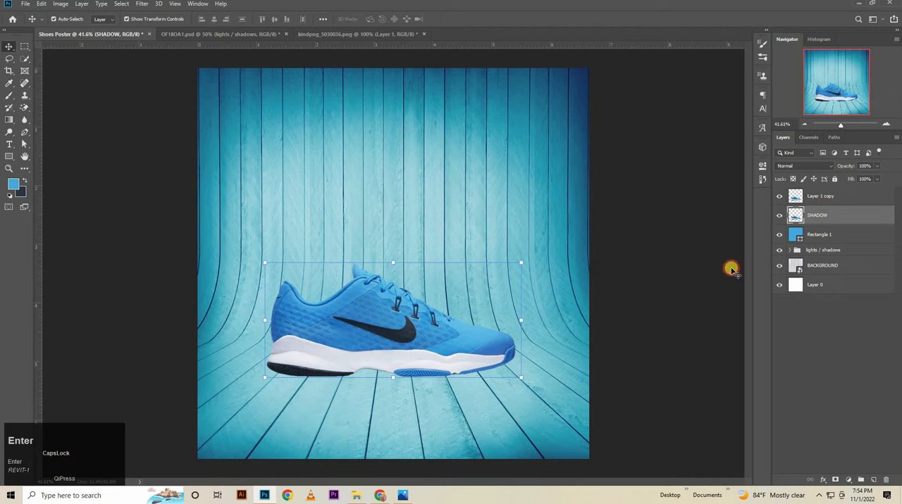
Rotate the upper shoe copy about 15.7° clockwise and position it with the heel raised and the toe near the floor.
click(554, 371)
drag(529, 380, 509, 402)
drag(459, 358, 464, 344)
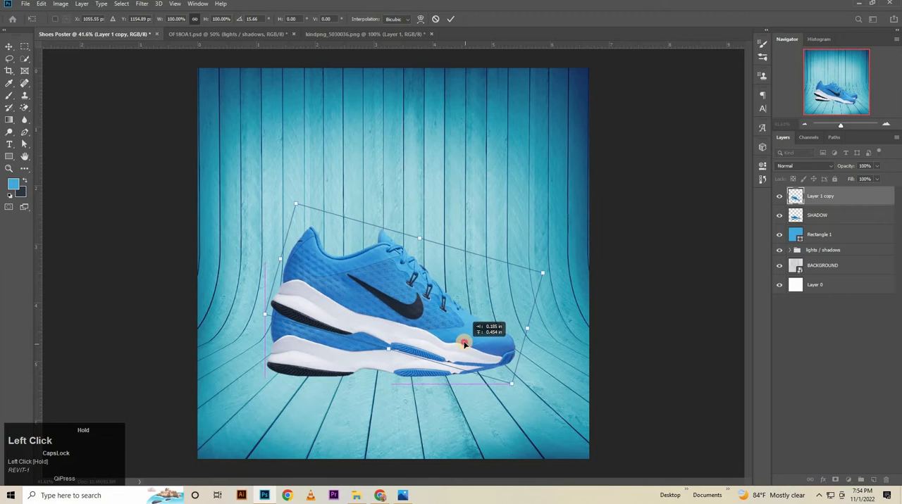
drag(471, 272, 472, 272)
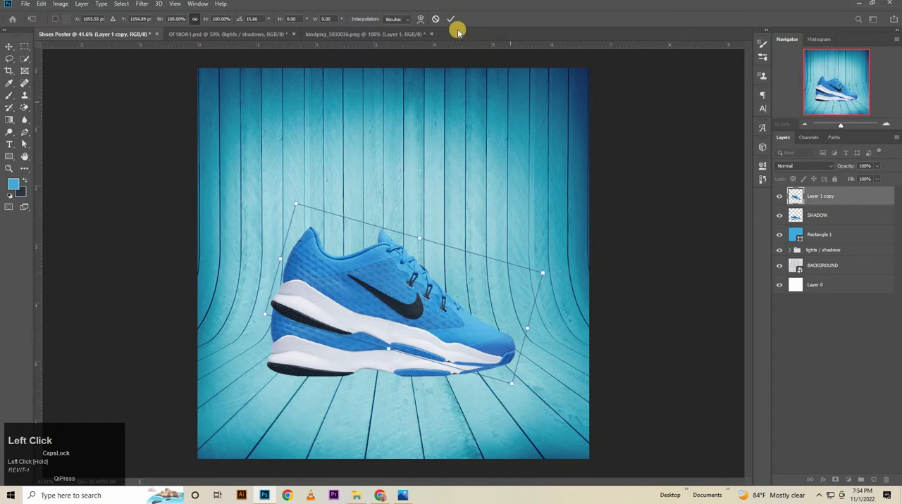
click(450, 19)
Apply a black Color Overlay to the SHADOW layer in Normal blend mode at 100% opacity.
double_click(861, 217)
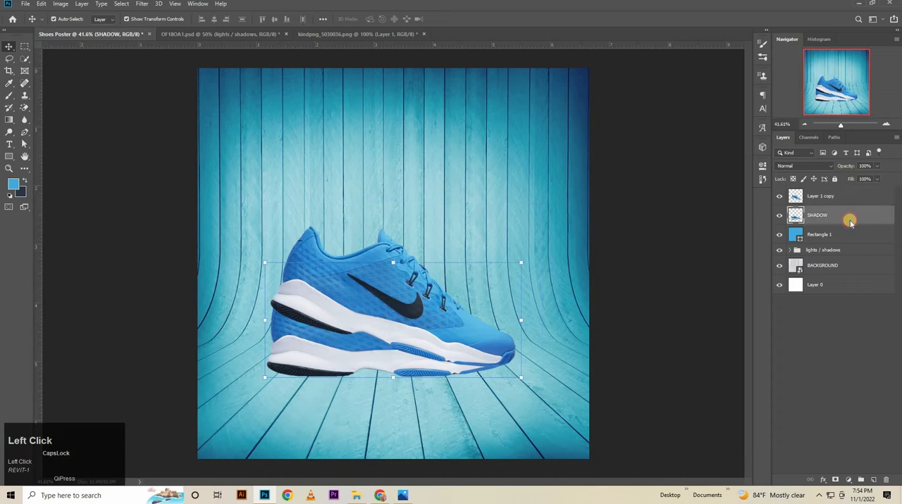
click(574, 283)
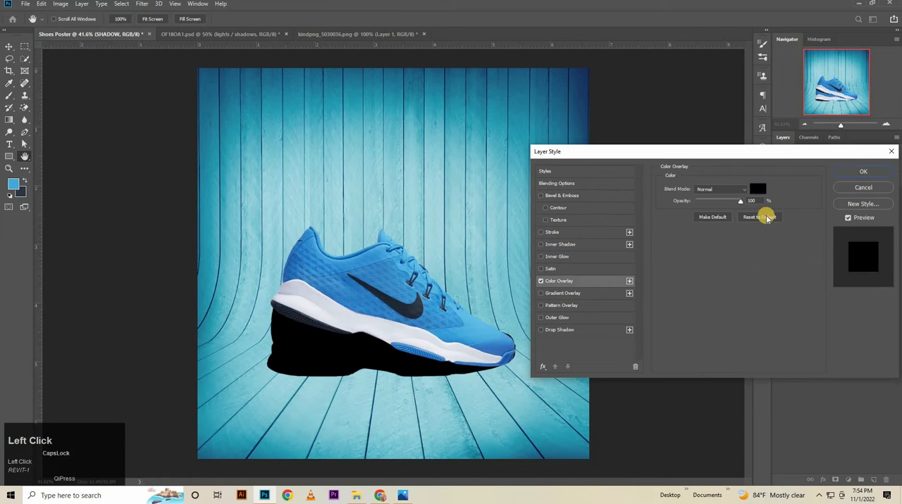
click(761, 188)
click(866, 84)
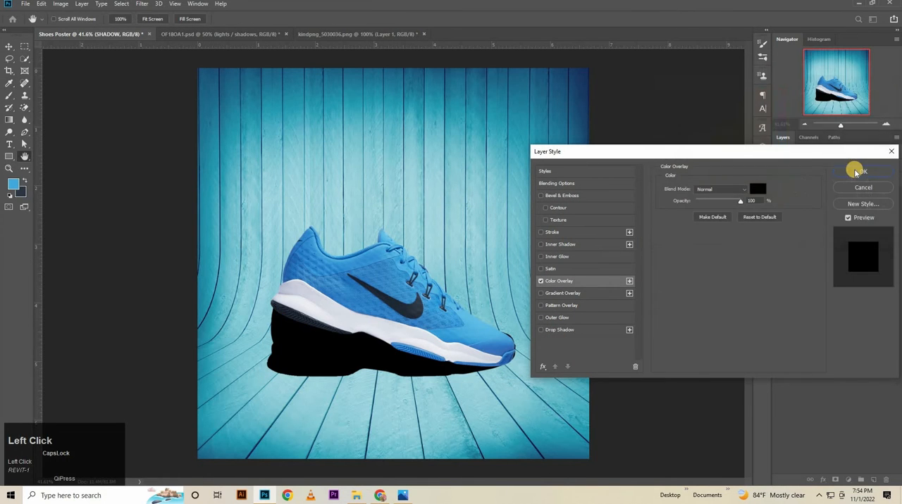
click(863, 171)
Flatten the black shadow to about 18% height, widen it to about 103%, and place it just under the sole.
drag(394, 270, 401, 351)
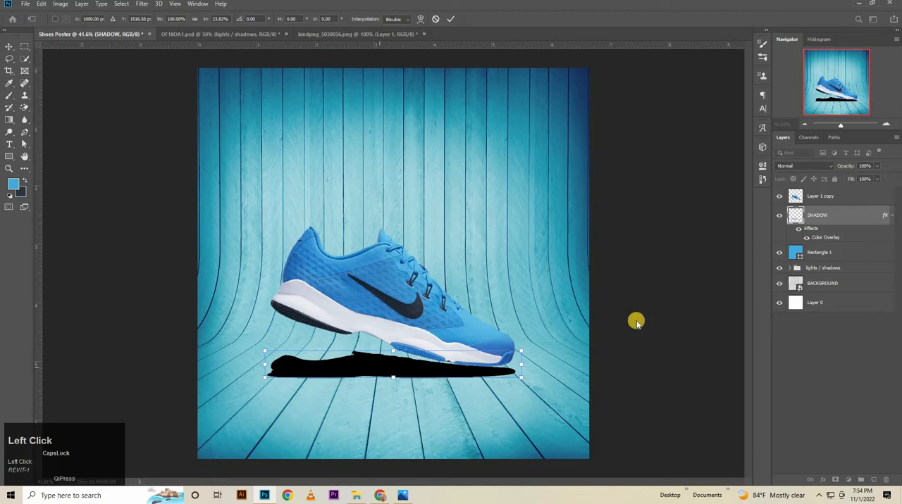
key(Up)
key(Up)
key(Up)
key(Up)
key(Up)
key(Up)
key(Up)
key(Up)
key(Up)
key(Up)
key(Up)
key(Up)
key(Up)
key(Up)
key(Up)
key(Up)
key(Up)
key(Up)
key(Up)
key(Up)
key(Up)
key(Up)
key(Up)
key(Up)
key(Up)
key(Up)
key(Up)
key(Up)
key(Up)
key(Up)
key(Up)
key(Up)
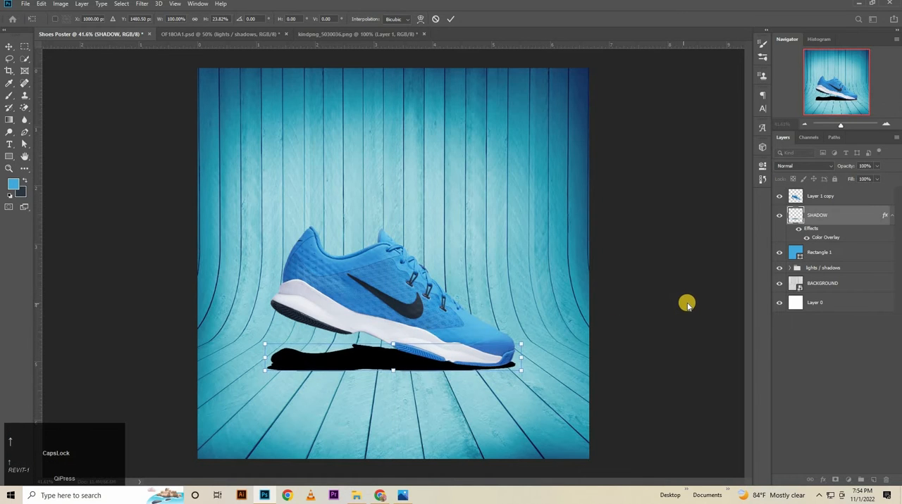
drag(261, 359, 257, 358)
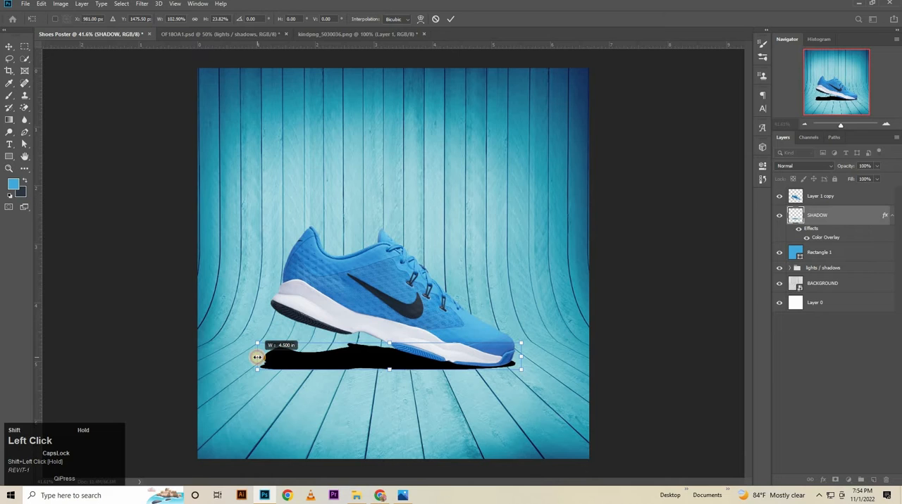
drag(389, 344, 389, 349)
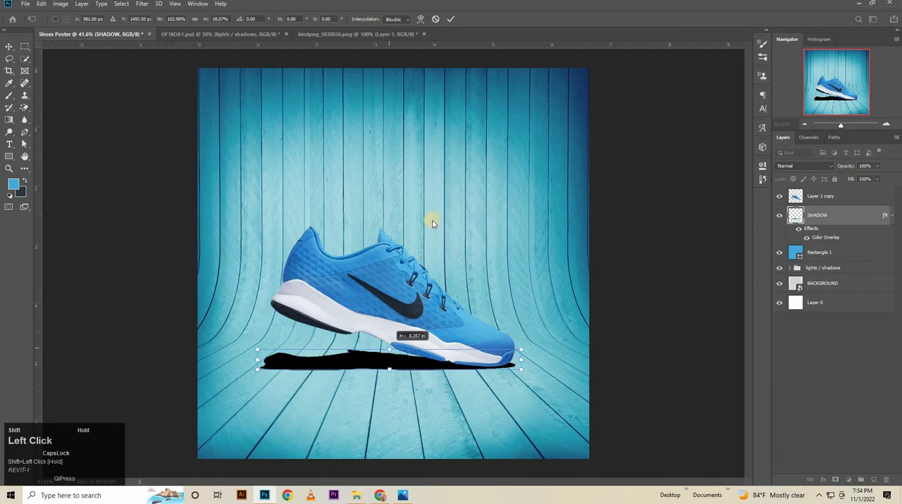
click(449, 20)
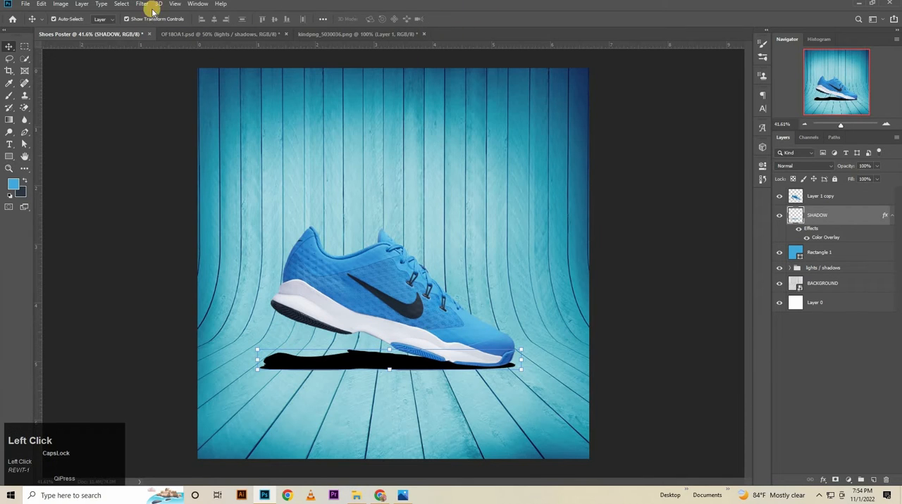
Apply a Motion Blur at an angle of 0° to the SHADOW layer.
click(141, 5)
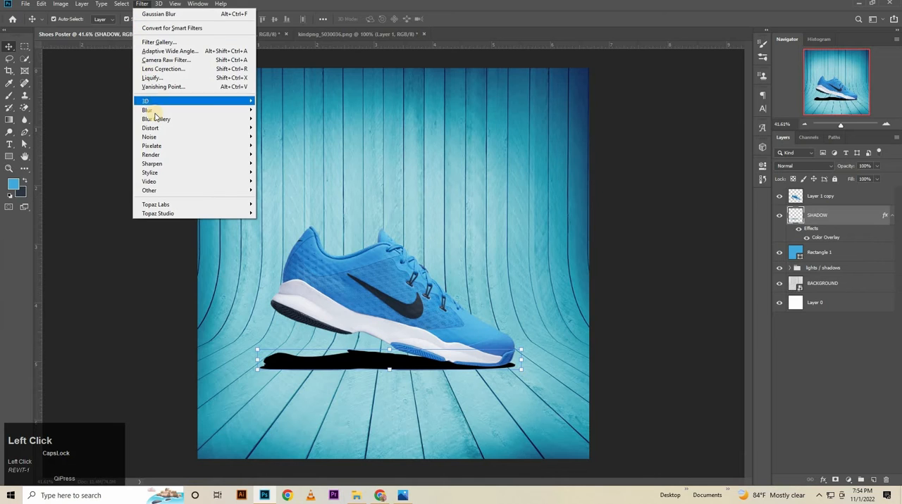
mouse_move(150, 110)
click(276, 163)
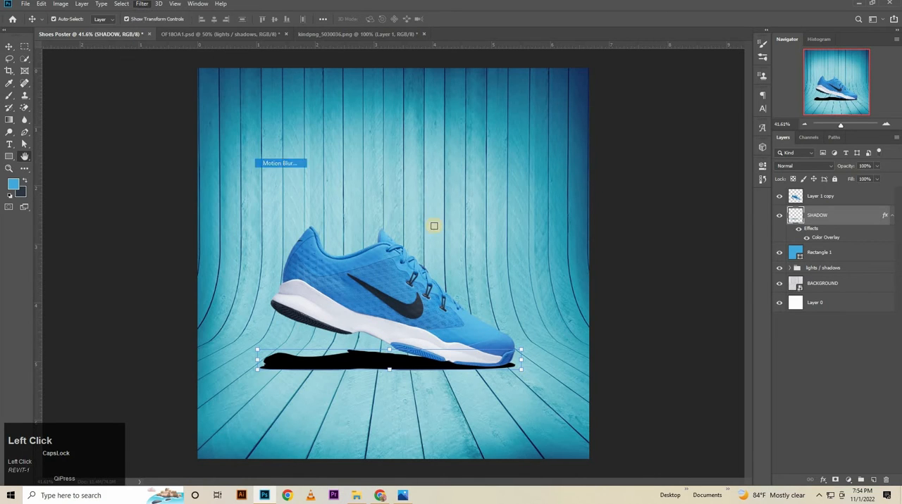
drag(738, 266, 622, 270)
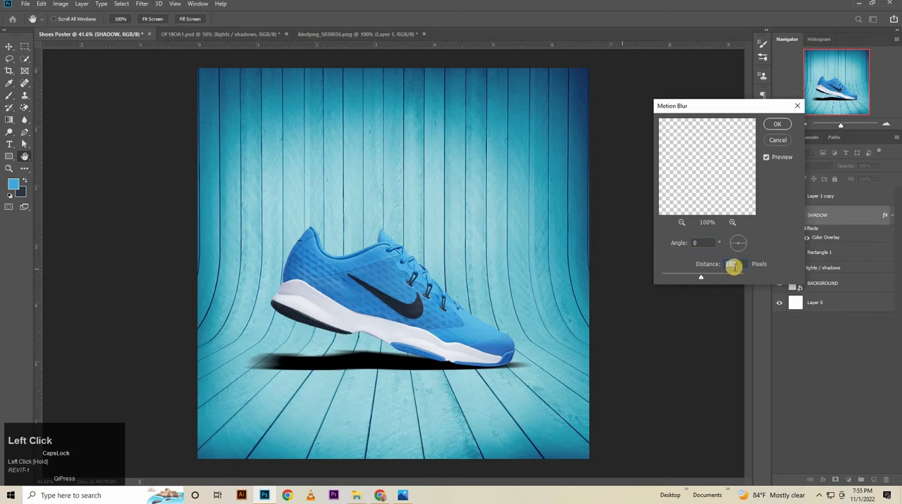
click(777, 126)
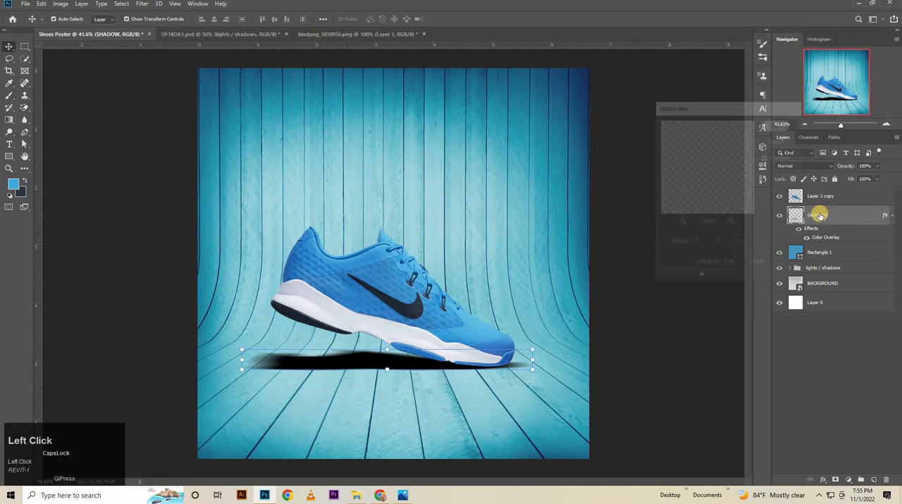
Soften the SHADOW layer with a Gaussian Blur of 8.0 pixels radius.
click(149, 6)
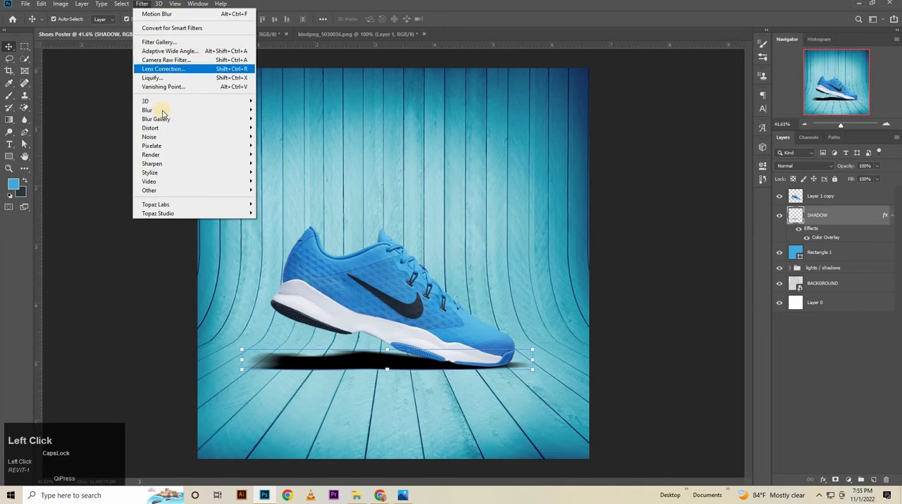
mouse_move(205, 110)
click(282, 145)
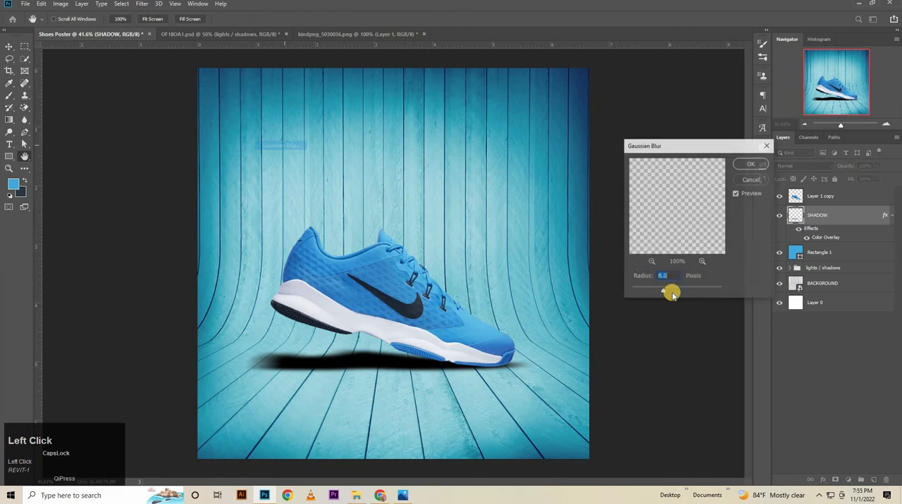
click(705, 213)
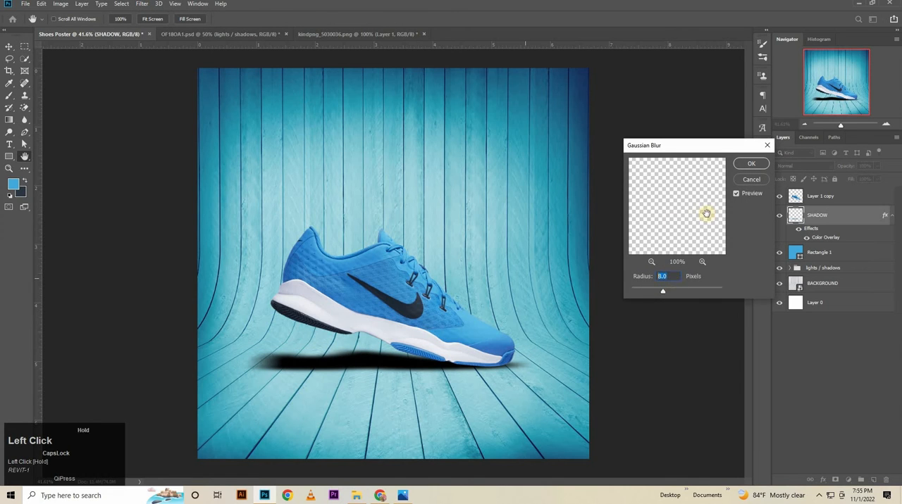
click(753, 165)
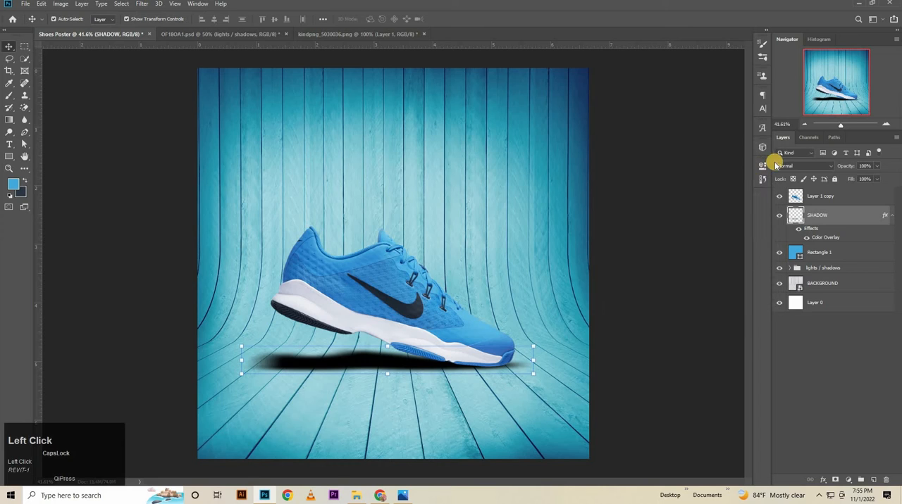
Set the SHADOW layer's opacity to 50%.
click(871, 166)
text(50)
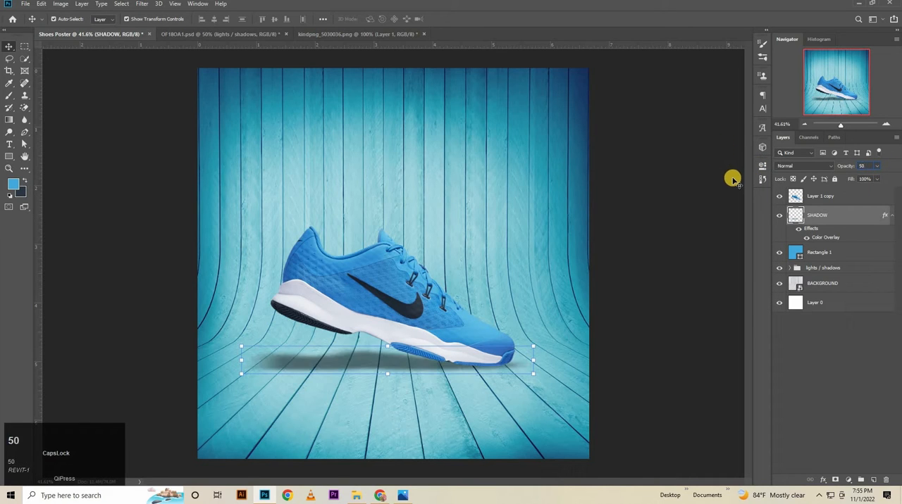
key(Return)
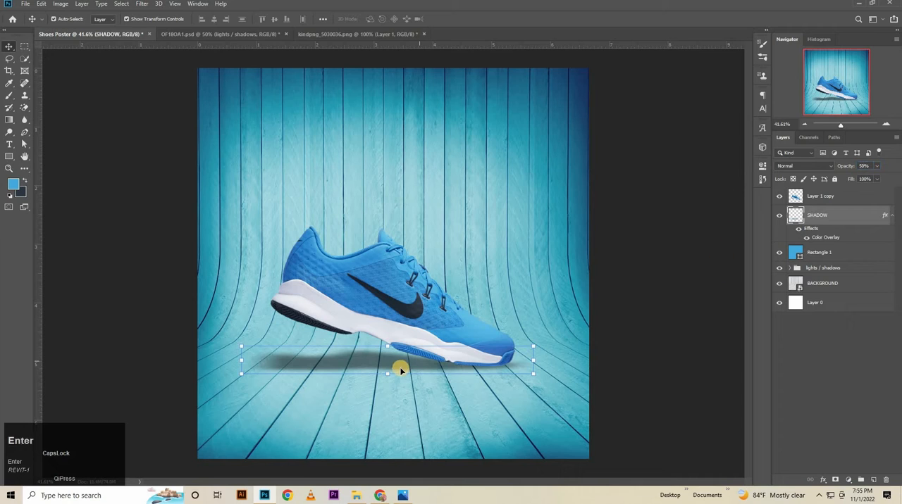
Nudge the shadow slightly left beneath the shoe and reduce its height a little from the upper edge.
click(519, 369)
key(Left)
key(Left)
key(Left)
key(Left)
key(Left)
key(Left)
key(Left)
key(Left)
key(Left)
key(Left)
key(Left)
key(Left)
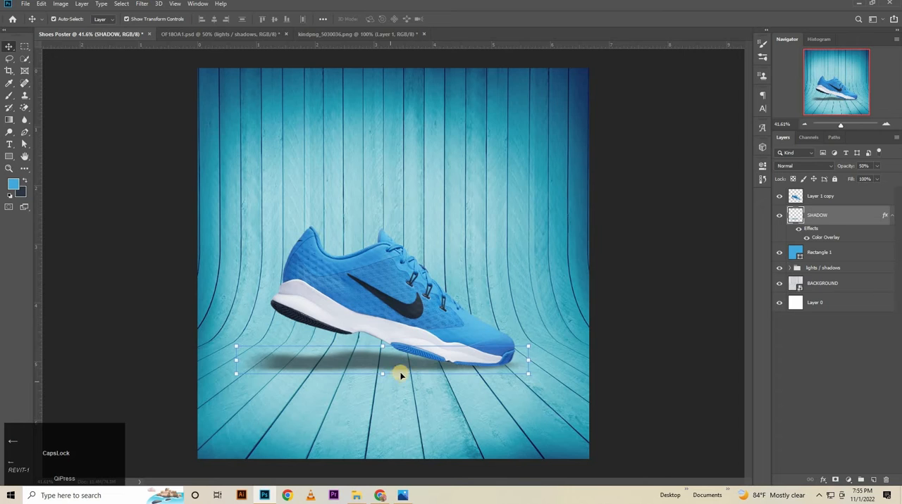
drag(381, 347, 381, 350)
click(670, 316)
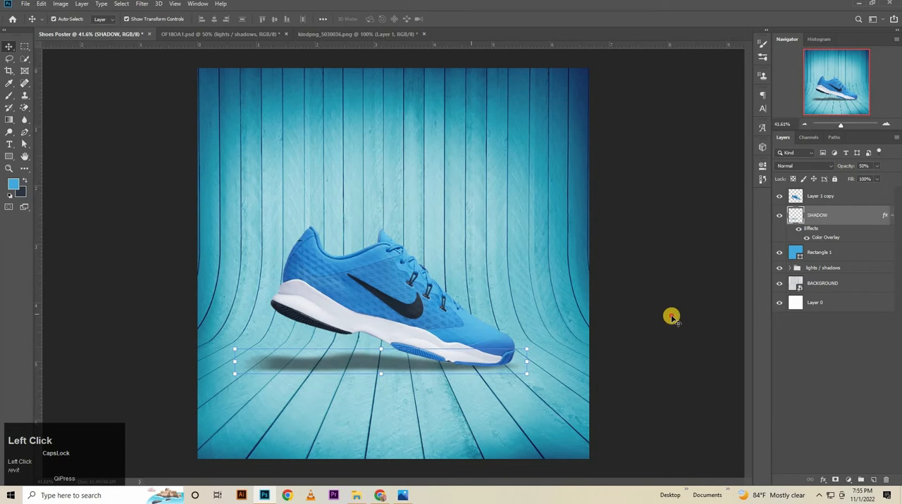
click(675, 313)
Select the shoe copy and SHADOW layers together and nudge them down and slightly right on the wooden floor.
click(856, 209)
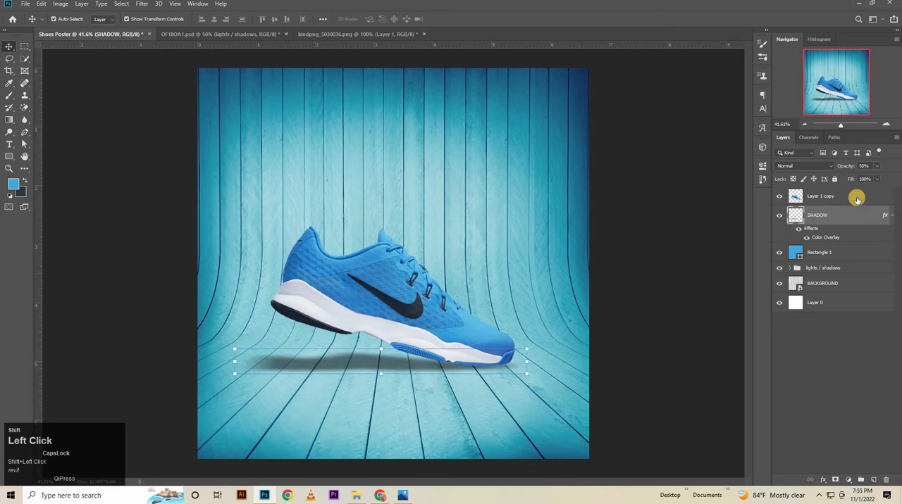
shift+click(856, 198)
key(Down)
key(Down)
key(Down)
key(Down)
key(Down)
key(Down)
key(Down)
key(Down)
key(Down)
key(Down)
key(Down)
key(Down)
key(Down)
key(Down)
key(Down)
key(Down)
key(Down)
key(Down)
key(Down)
key(Down)
key(Down)
key(Down)
key(Down)
key(Down)
key(Down)
key(Down)
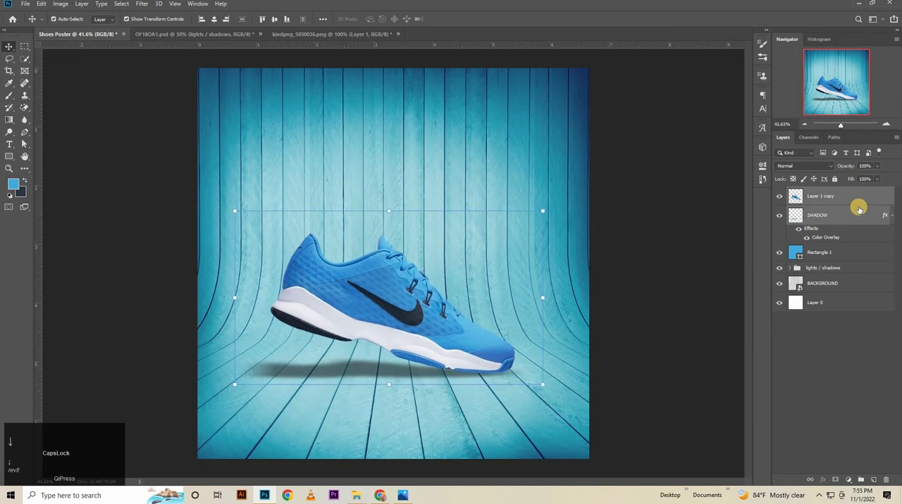
key(Right)
key(Right)
key(Right)
key(Right)
key(Right)
key(Right)
key(Right)
key(Right)
key(Right)
key(Right)
key(Down)
key(Down)
key(Down)
key(Down)
key(Down)
key(Down)
key(Down)
key(Down)
key(Down)
key(Down)
key(Down)
key(Down)
key(Down)
key(Down)
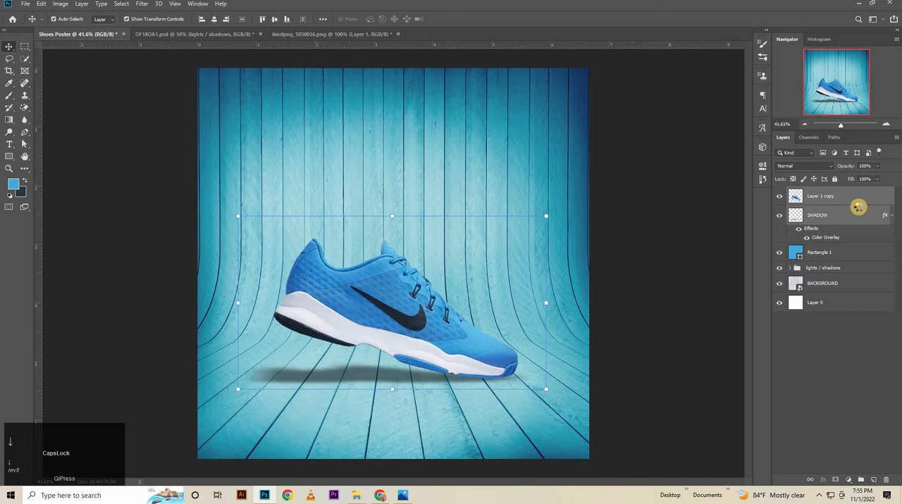
click(660, 276)
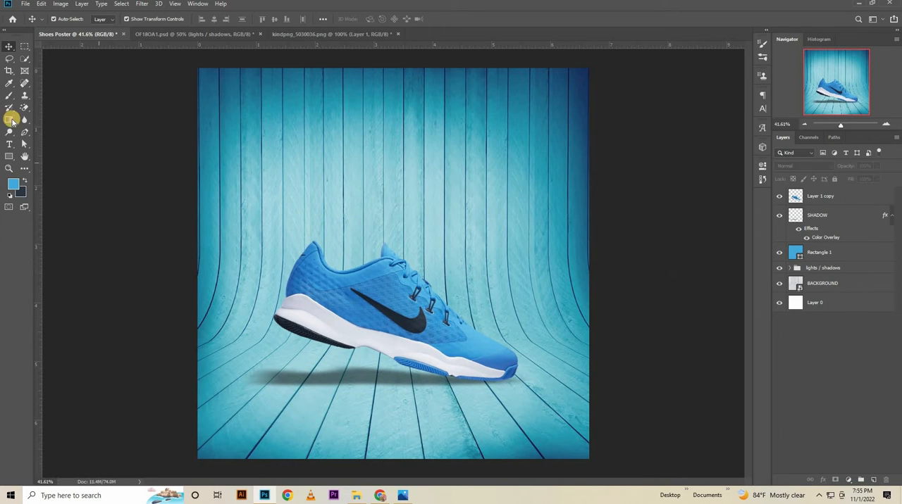
Add the text NEW in blue 28 pt Archivo Regular above the shoe, near the poster's upper part.
click(8, 144)
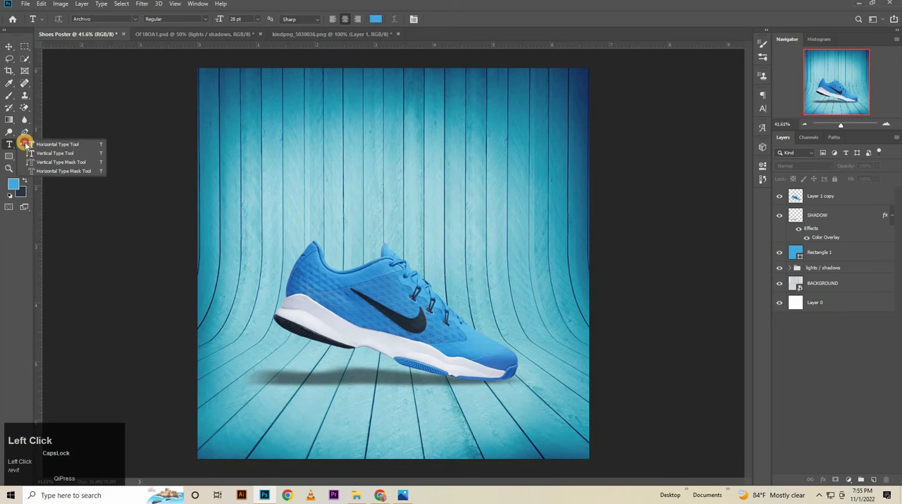
click(325, 129)
key(BackSpace)
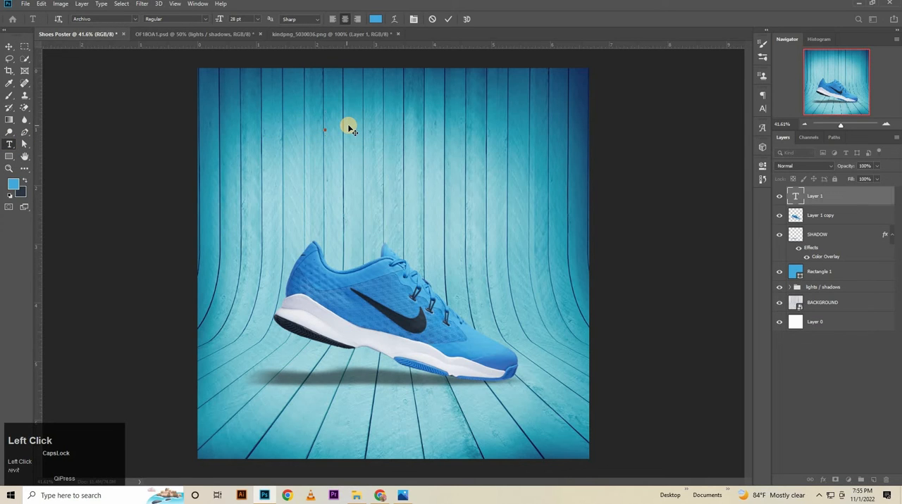
key(Caps_Lock)
text(NE)
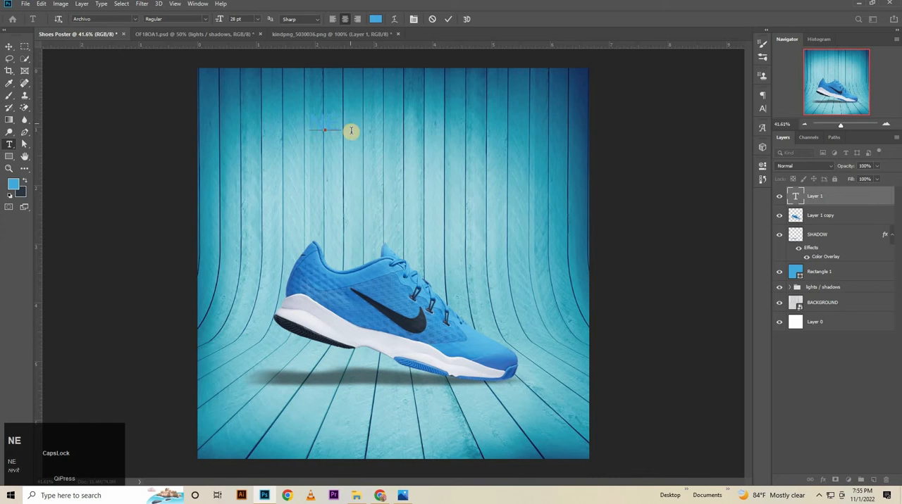
text(W)
Add the text ARRIVAL in blue 28 pt Archivo Regular below the word NEW.
click(317, 190)
click(317, 179)
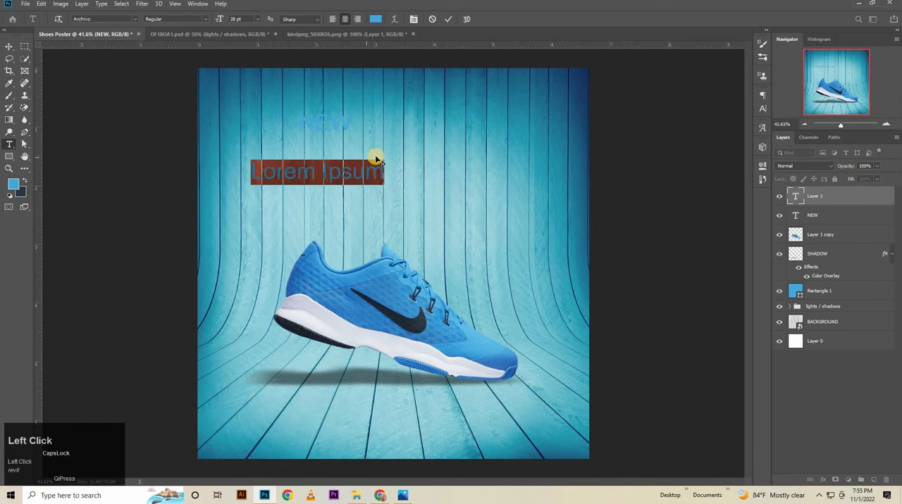
key(BackSpace)
text(ARR)
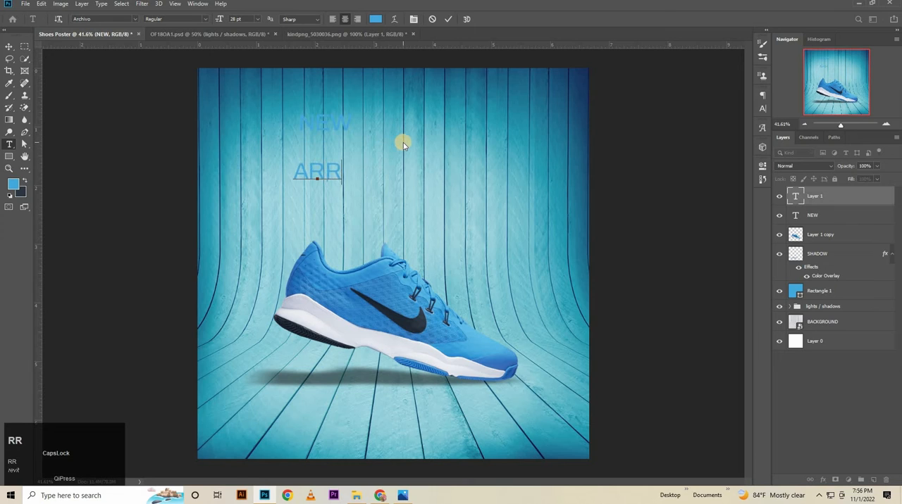
text(IVA)
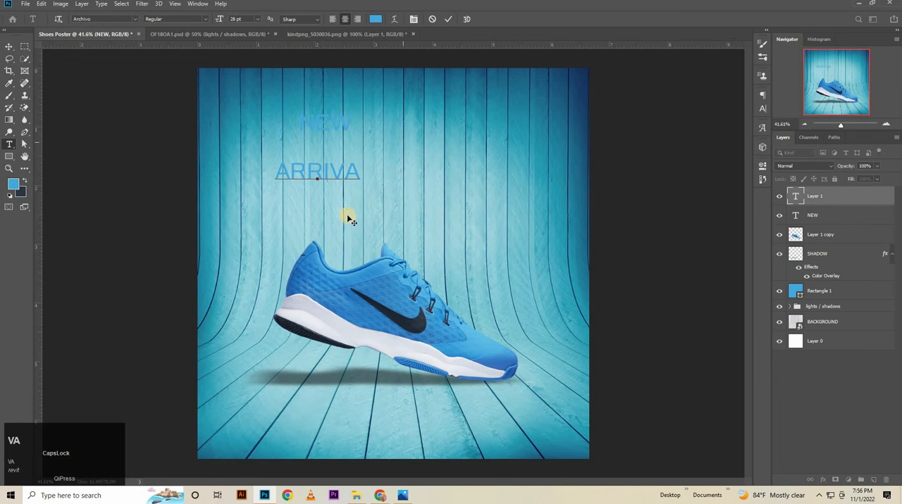
text(L)
click(346, 200)
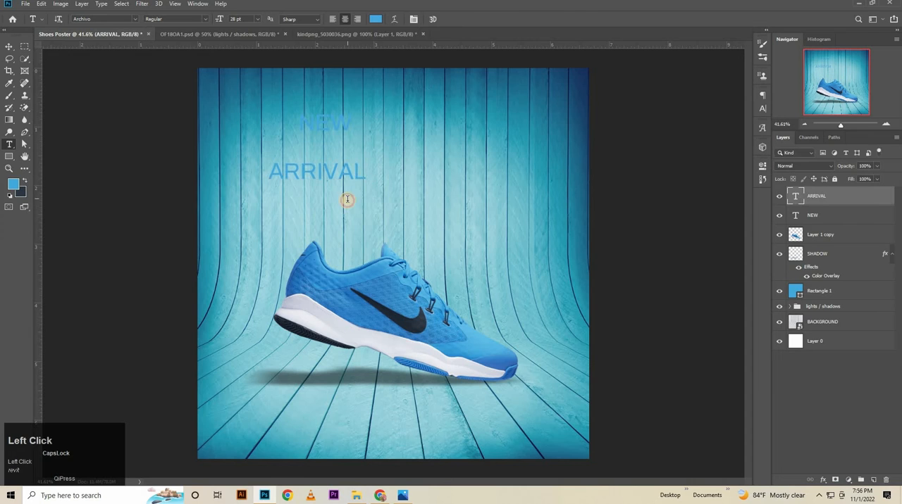
Add the text 20% OFF in blue 28 pt Archivo Regular just below ARRIVAL.
click(350, 198)
key(BackSpace)
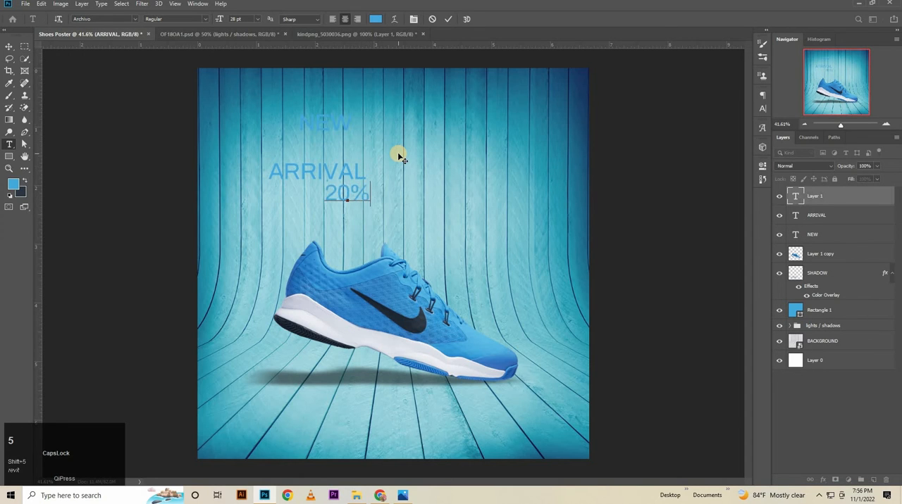
text(20% OFF)
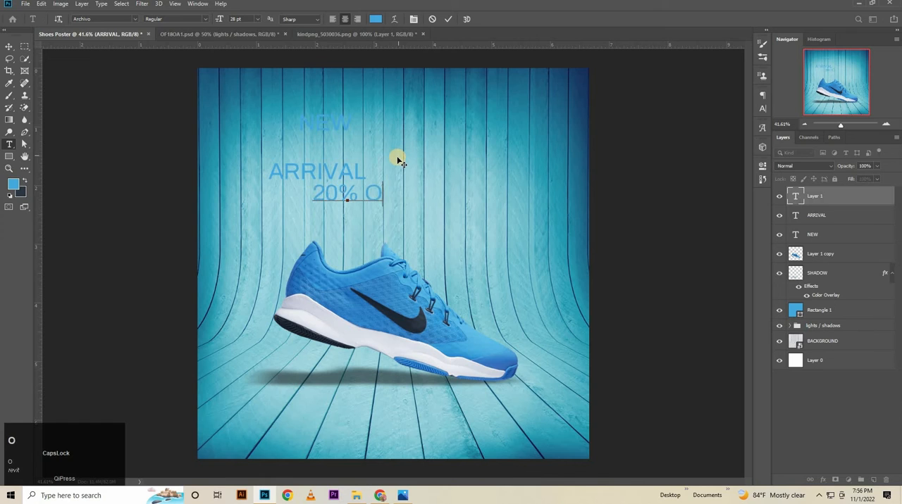
click(447, 19)
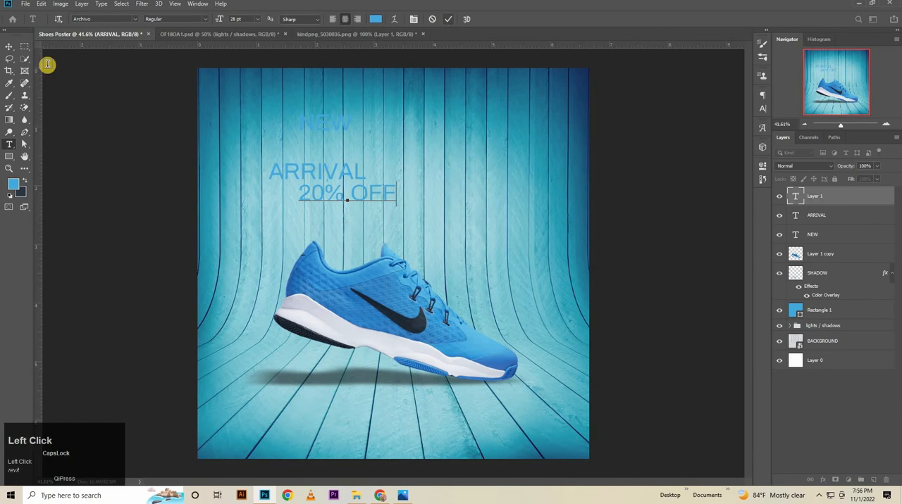
Align the three text lines on their horizontal centres, move them to the poster's upper middle and distribute them evenly in height.
click(9, 45)
shift+click(288, 170)
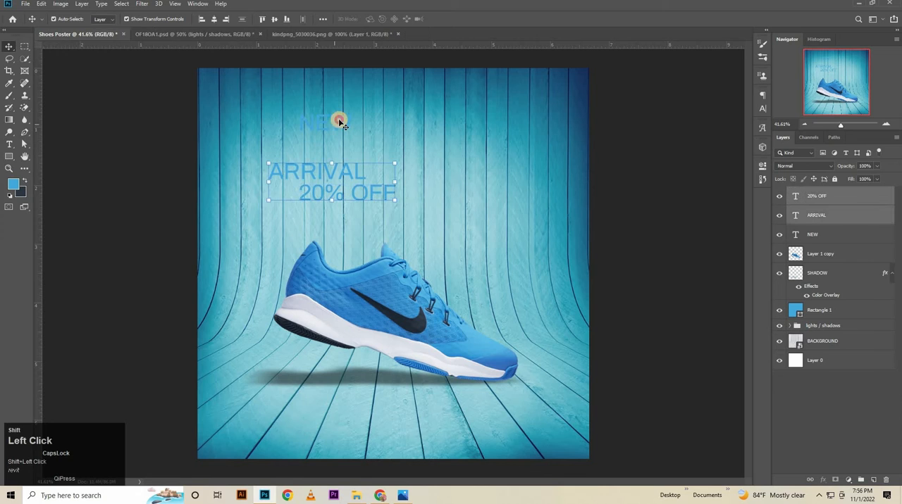
shift+click(338, 121)
click(214, 19)
drag(335, 171, 391, 155)
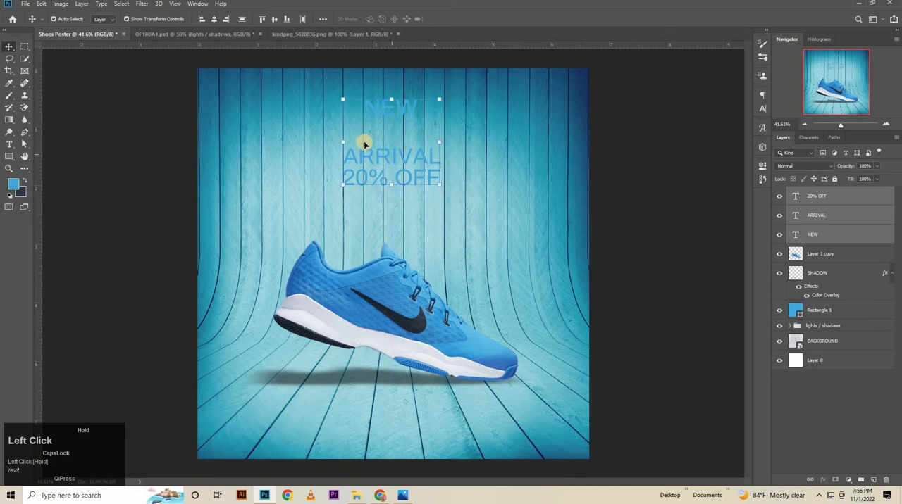
click(243, 19)
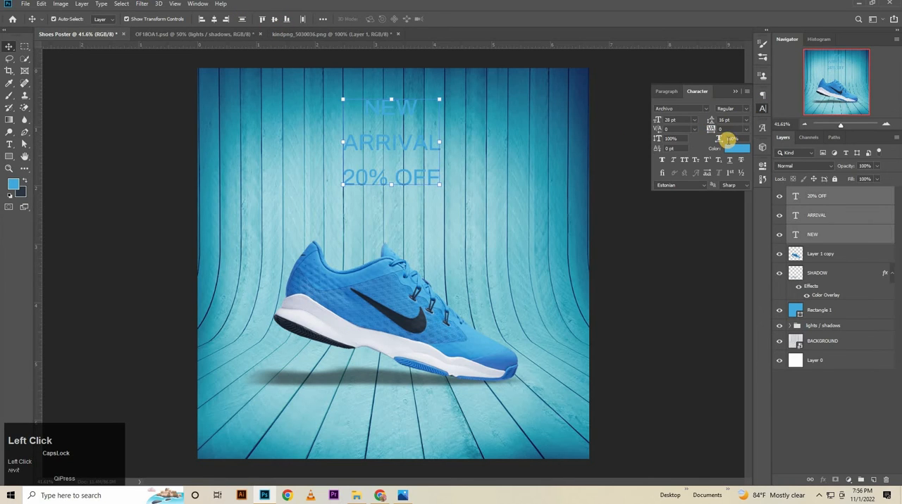
Recolour the three text lines with the dark slate background colour, 2c3643.
click(730, 148)
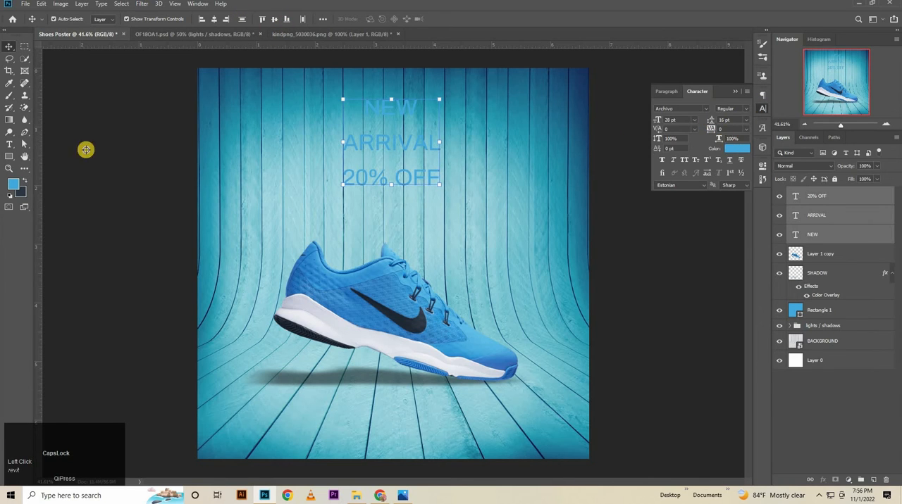
click(23, 192)
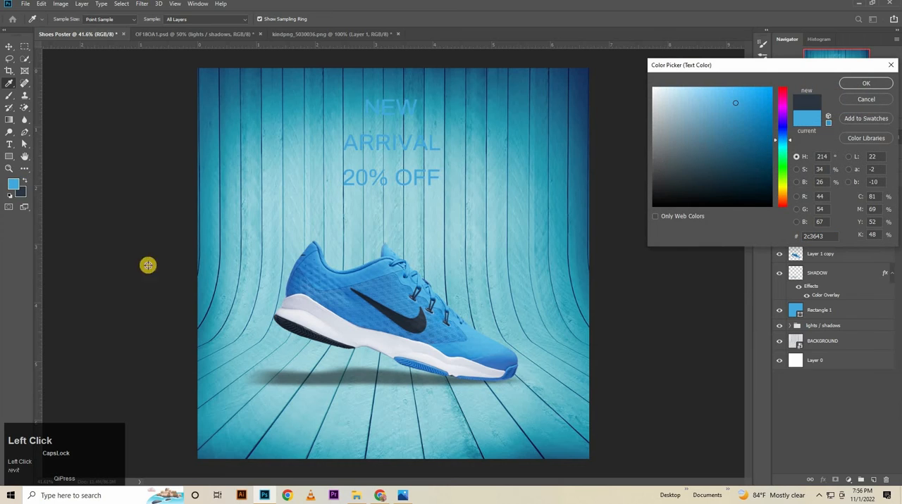
click(825, 236)
click(868, 84)
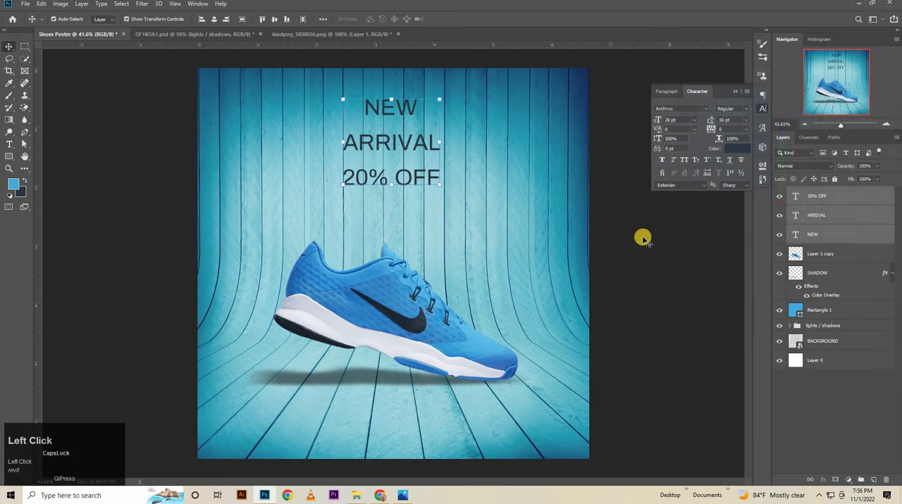
Set the word NEW to 68 pt Archivo Bold and apply Faux Bold.
click(409, 105)
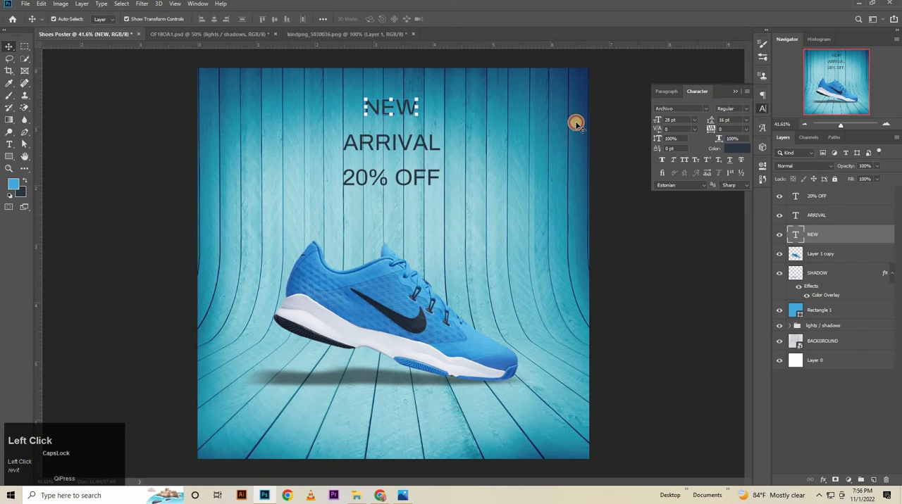
click(681, 120)
key(BackSpace)
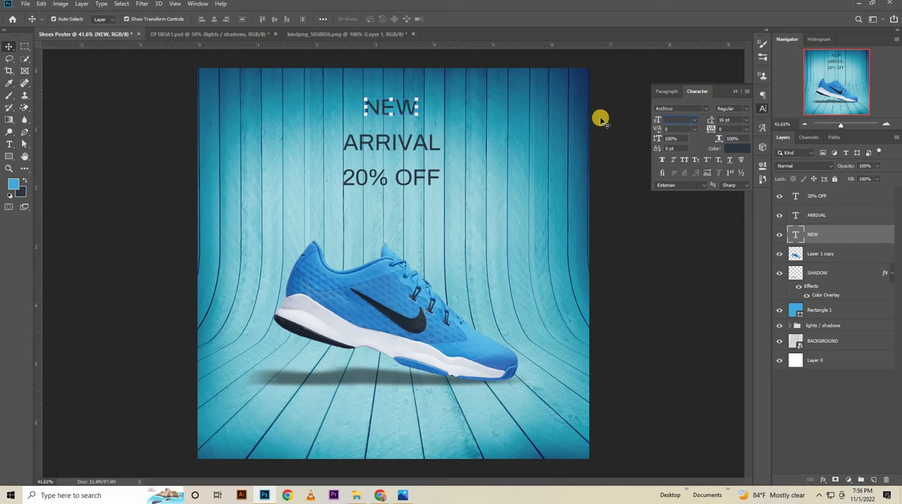
text(68)
key(Return)
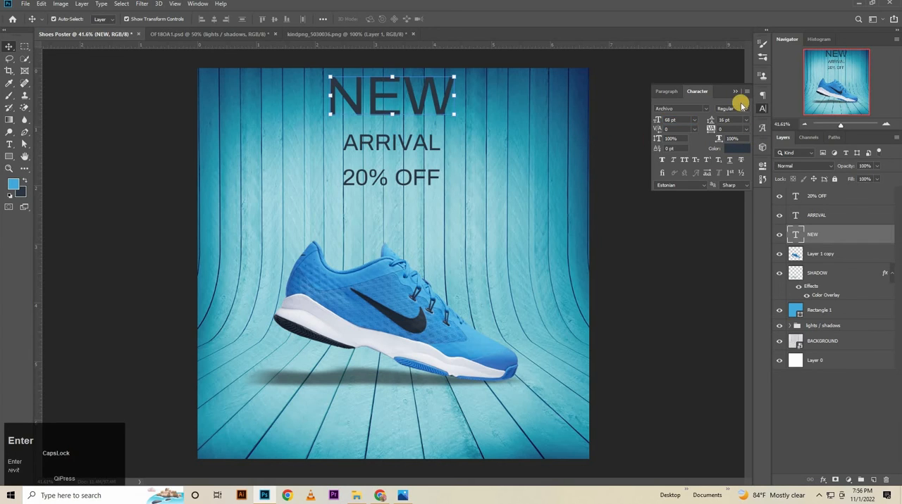
click(748, 108)
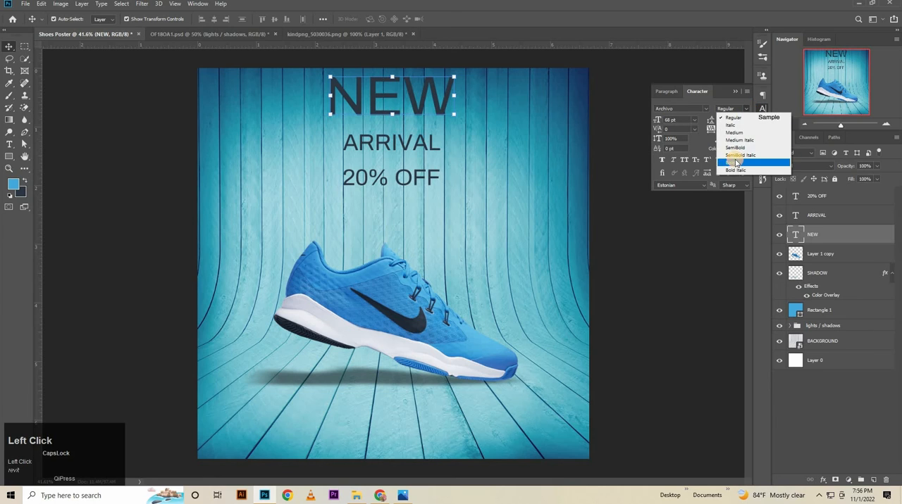
click(740, 159)
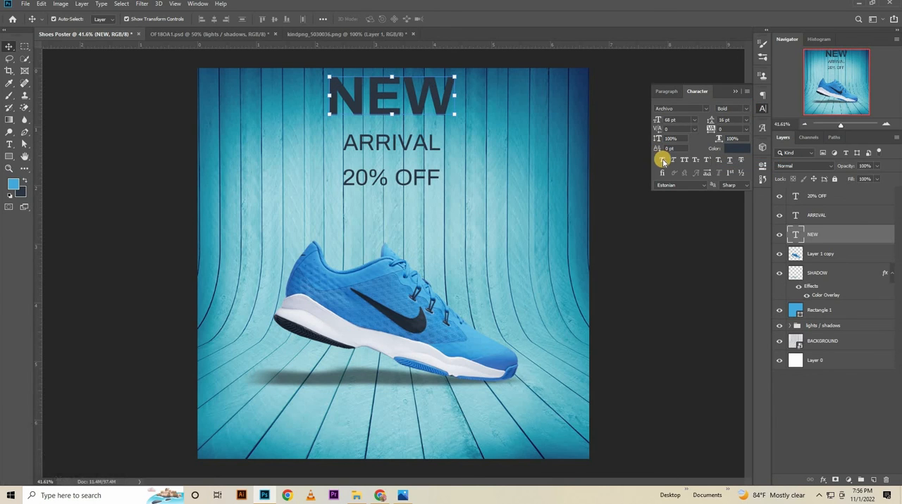
click(660, 153)
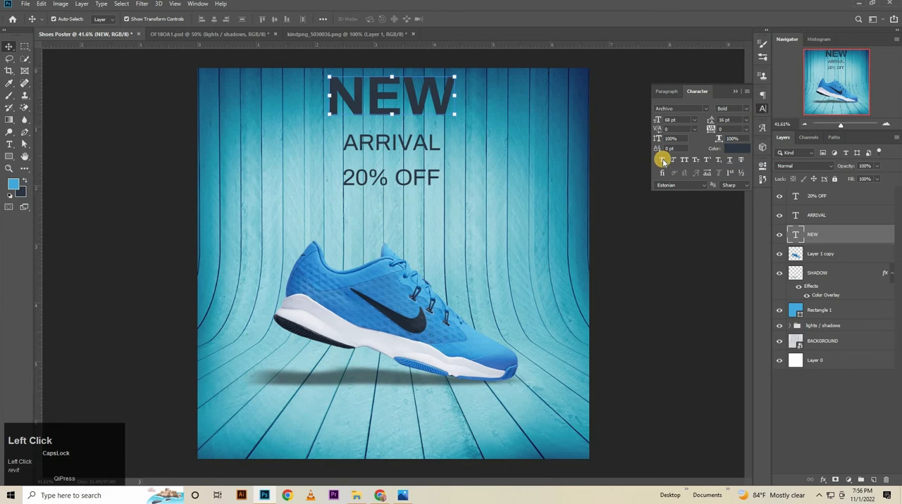
Set the word ARRIVAL to 54 pt Archivo Bold and nudge it down to leave a gap below NEW.
click(393, 141)
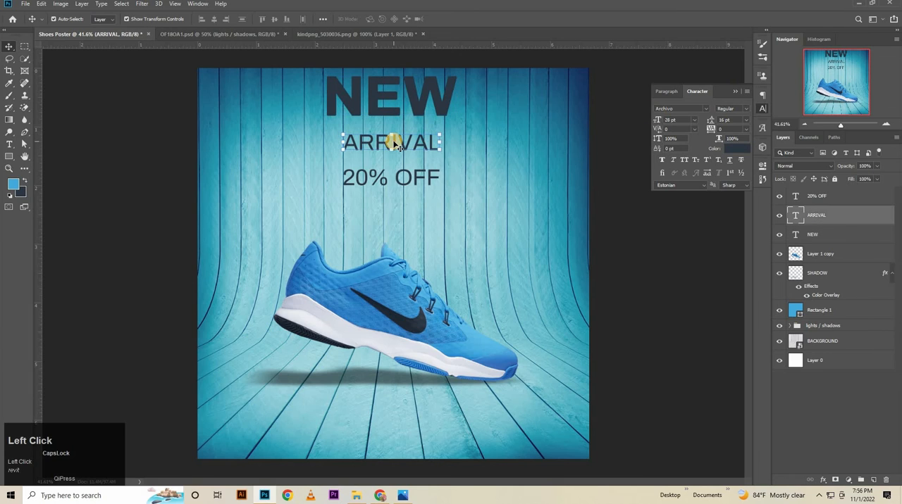
click(657, 120)
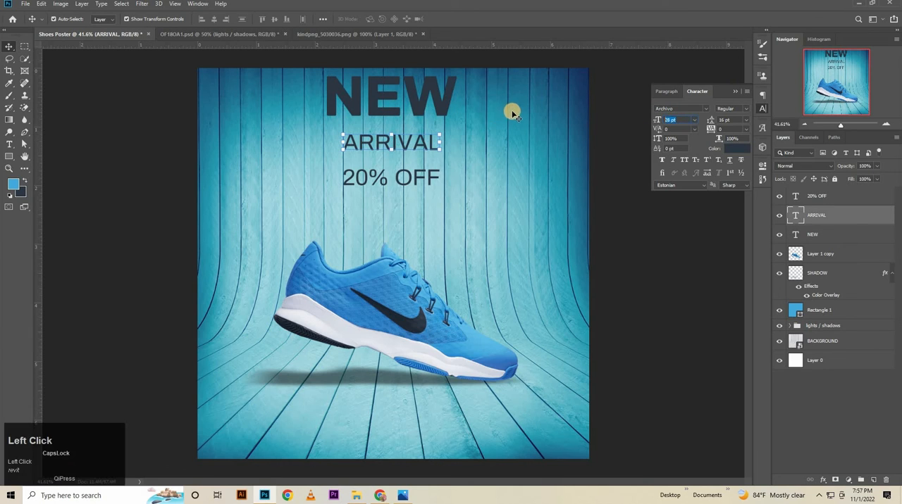
text(54)
key(Return)
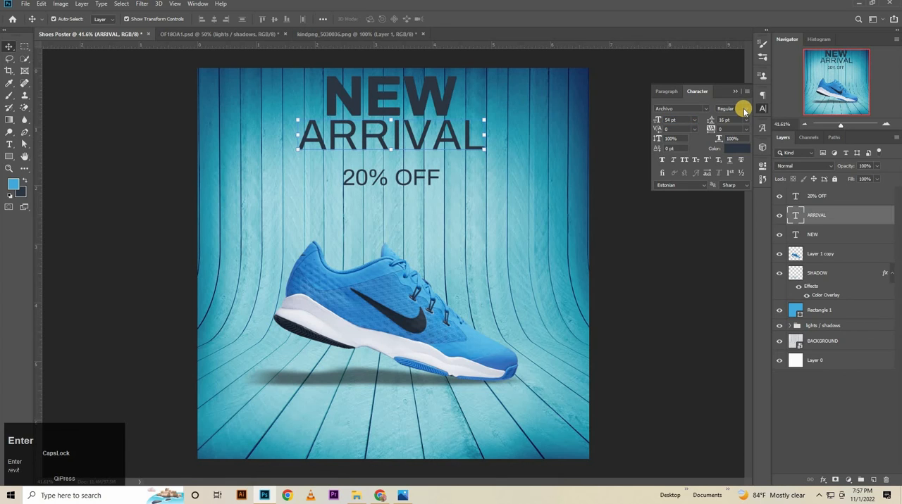
click(746, 109)
click(731, 163)
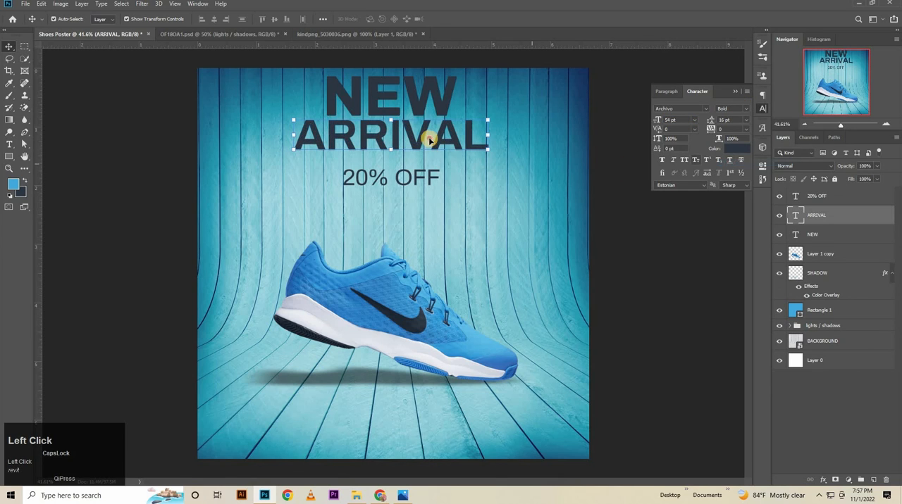
key(Down)
key(Down)
key(Down)
key(Down)
key(Down)
key(Down)
key(Down)
key(Down)
key(Down)
key(Down)
key(Down)
key(Down)
key(Down)
key(Down)
key(Down)
key(Down)
key(Down)
key(Down)
key(Down)
key(Down)
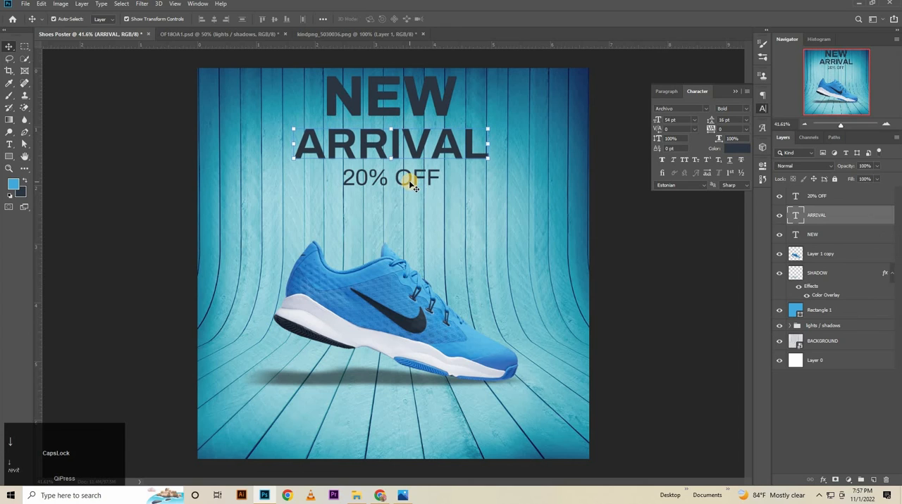
Select the NEW, ARRIVAL and 20% OFF text together and nudge them down from the poster's upper edge.
click(414, 185)
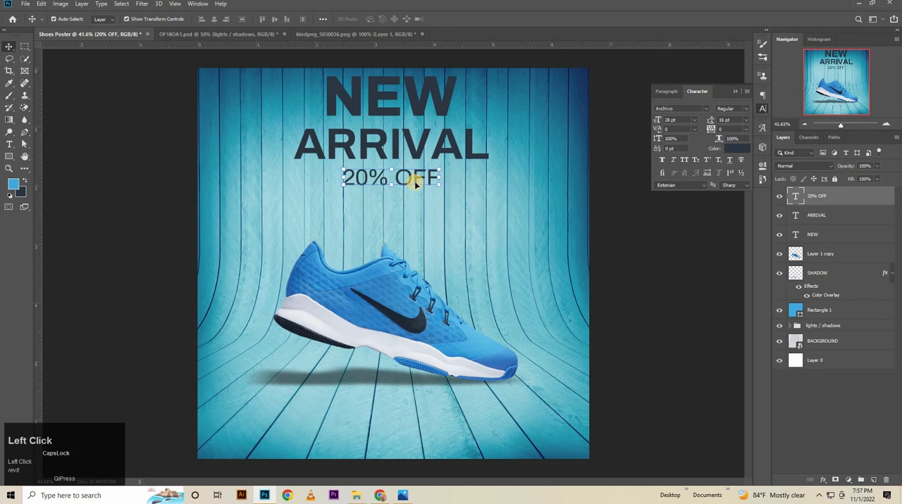
shift+click(425, 148)
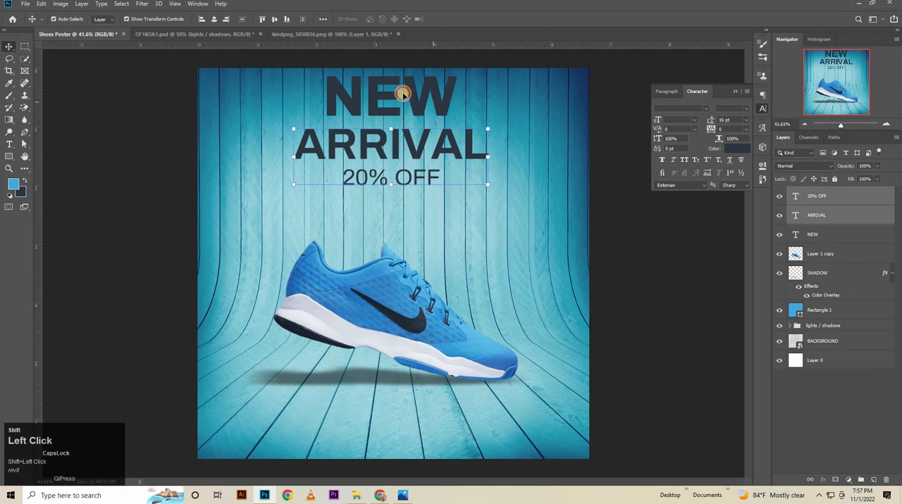
shift+click(402, 93)
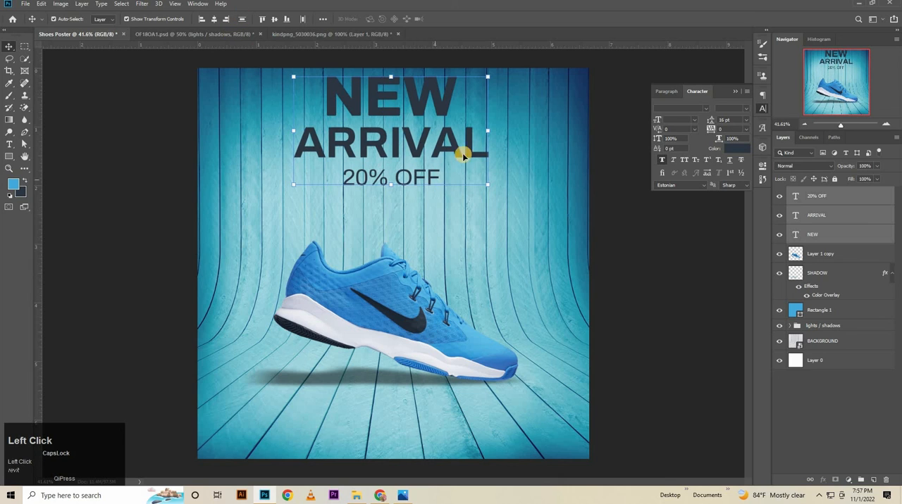
key(Down)
key(Down)
key(Down)
key(Down)
key(Down)
key(Down)
key(Down)
key(Down)
key(Down)
key(Down)
key(Down)
key(Down)
key(Down)
key(Down)
key(Down)
key(Down)
key(Down)
key(Down)
key(Down)
key(Down)
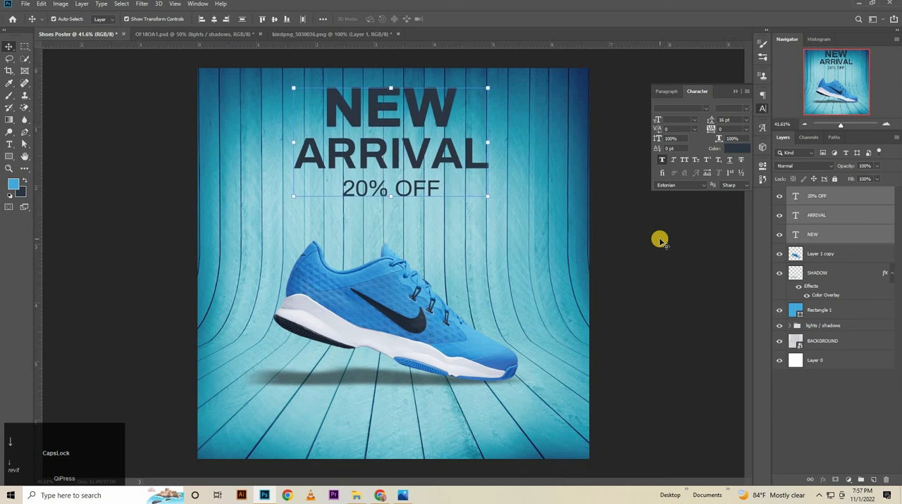
Nudge ARRIVAL slightly up and bring 20% OFF up closer beneath it.
click(385, 154)
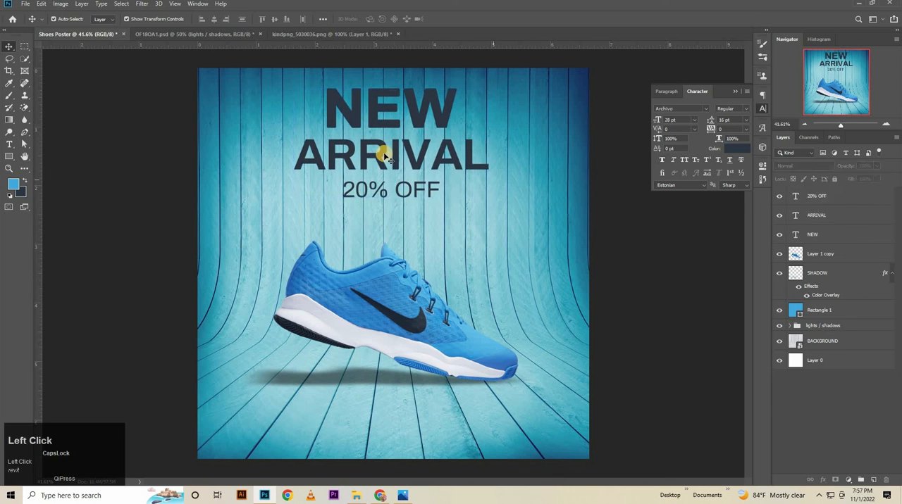
click(402, 199)
key(Up)
key(Up)
key(Up)
key(Up)
key(Up)
key(Up)
key(Up)
key(Up)
key(Up)
key(Up)
key(Up)
key(Up)
key(Up)
key(Up)
key(Up)
key(Up)
key(Up)
key(Up)
key(Up)
key(Up)
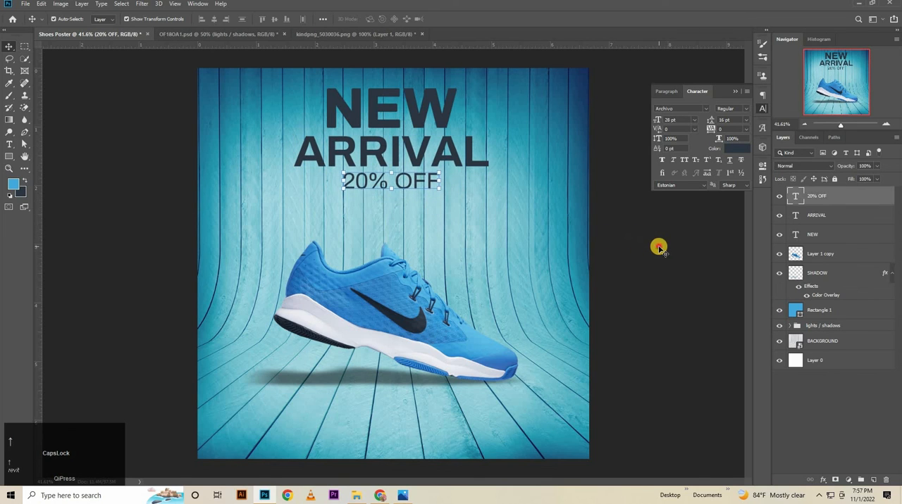
click(593, 260)
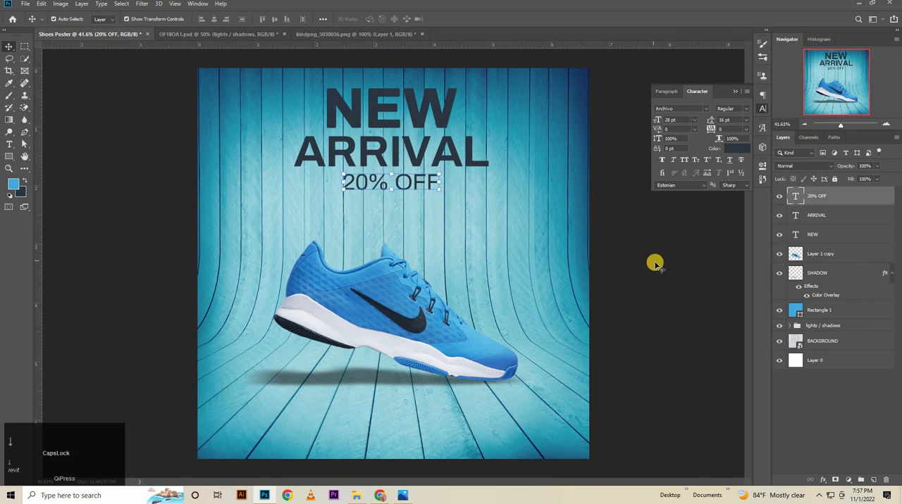
Save the poster as the JPEG file Shoes Poster.jpg in the Shoes Poster folder at Maximum quality 12.
click(26, 5)
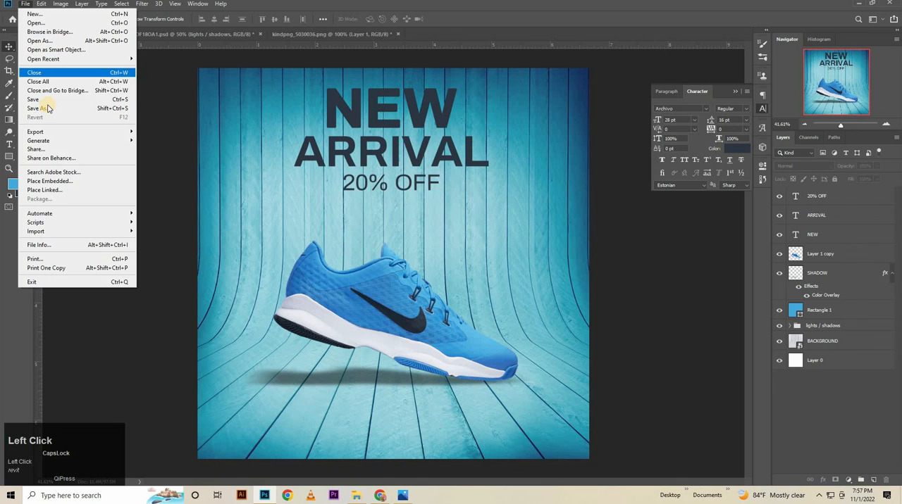
click(47, 111)
click(129, 383)
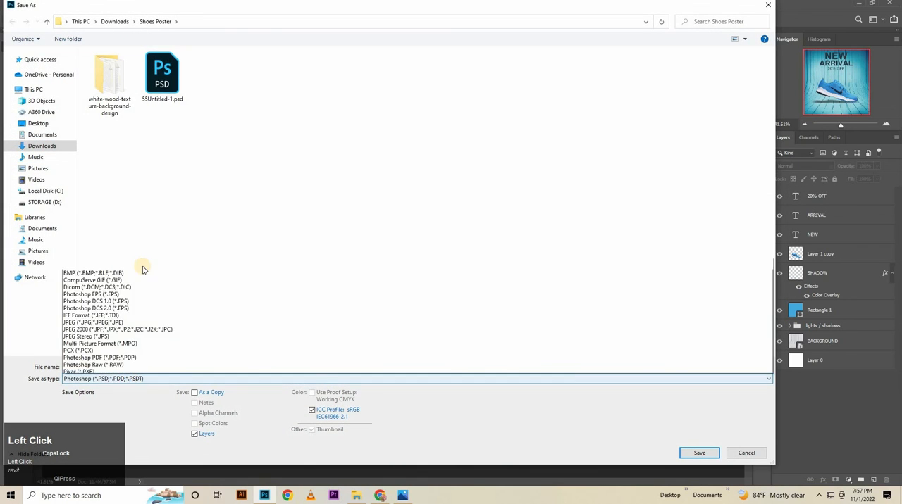
click(138, 282)
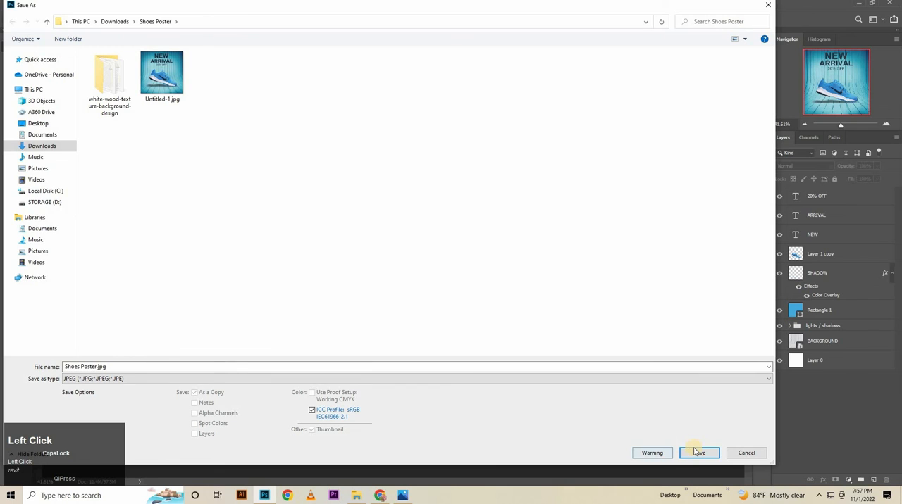
click(698, 452)
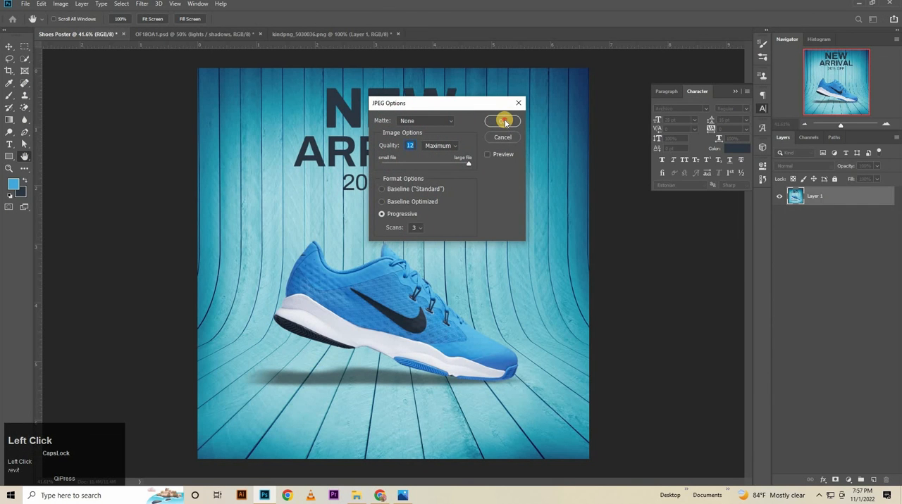
click(505, 122)
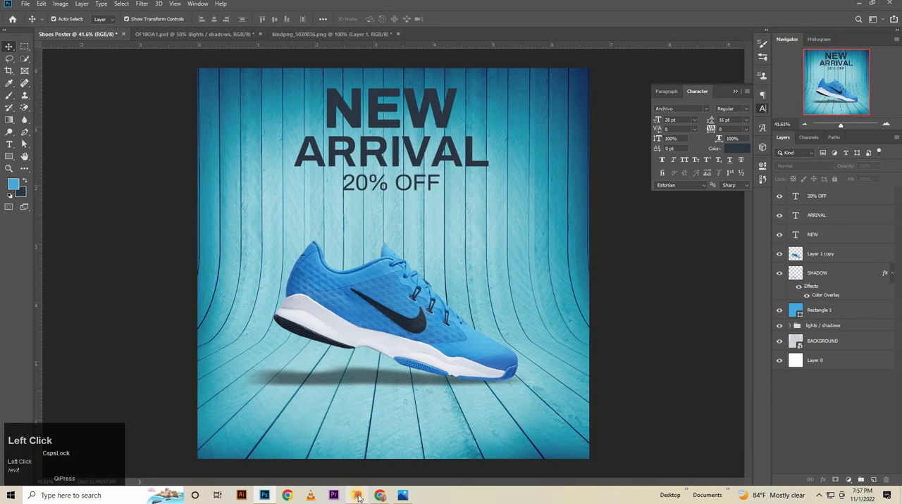
Switch to File Explorer and open Shoes Poster.jpg to view the exported poster.
click(358, 495)
double_click(319, 97)
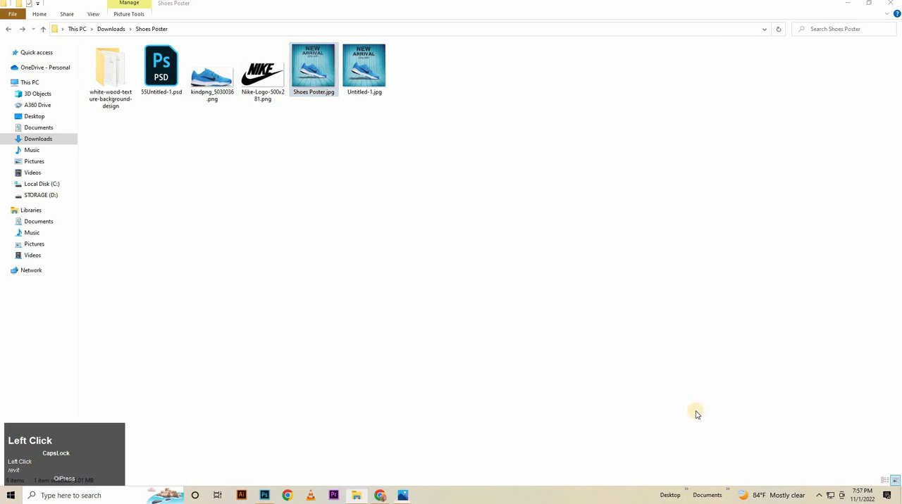